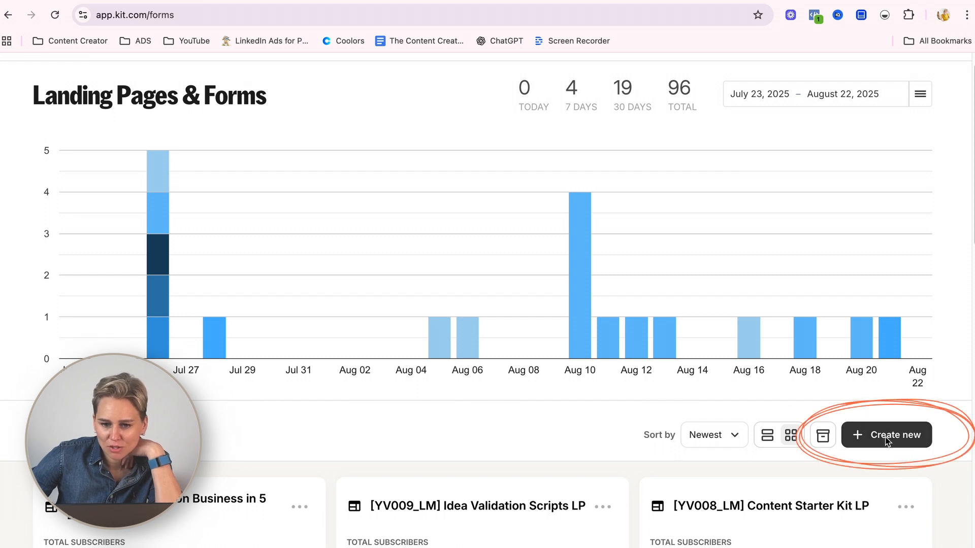
- Create a new landing page using the Cedar product template
click(886, 438)
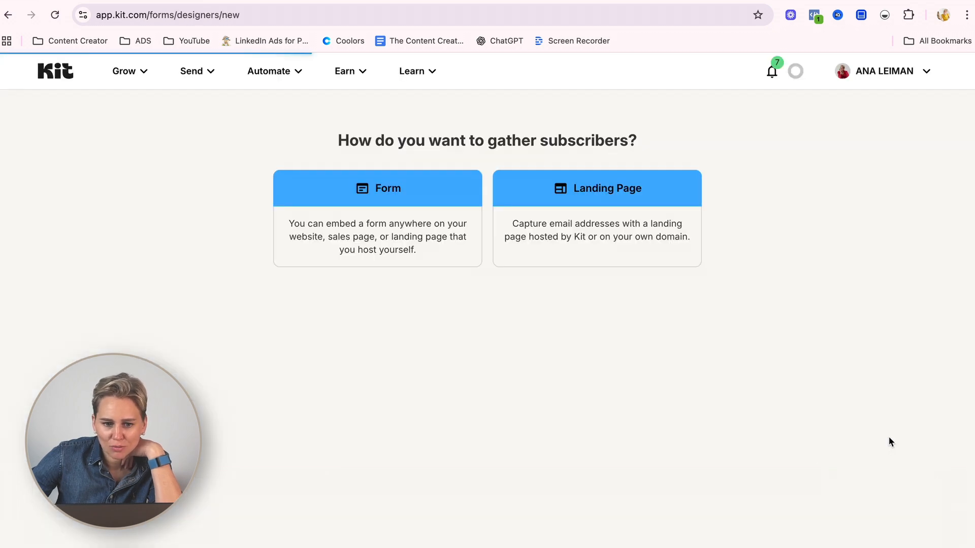
click(609, 208)
scroll(576, 309, down, 4)
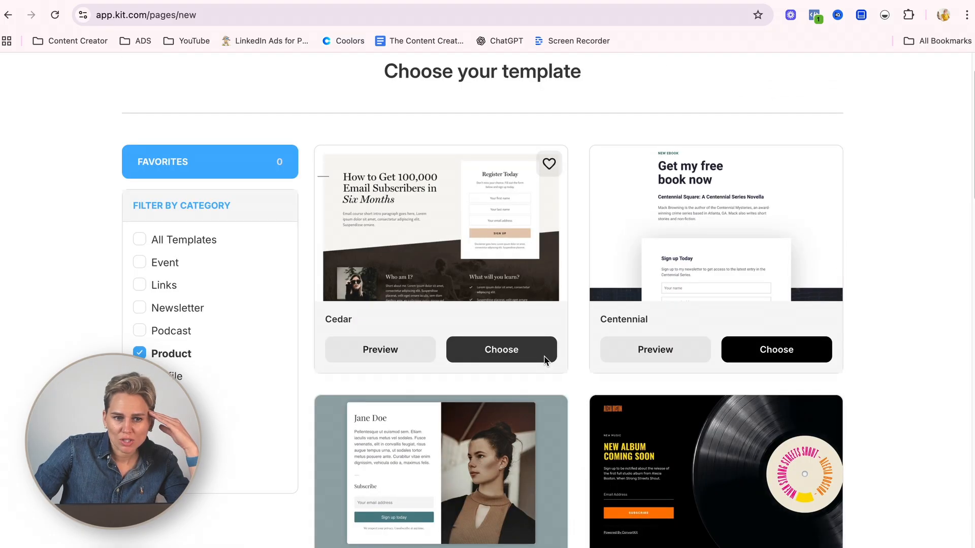
click(543, 358)
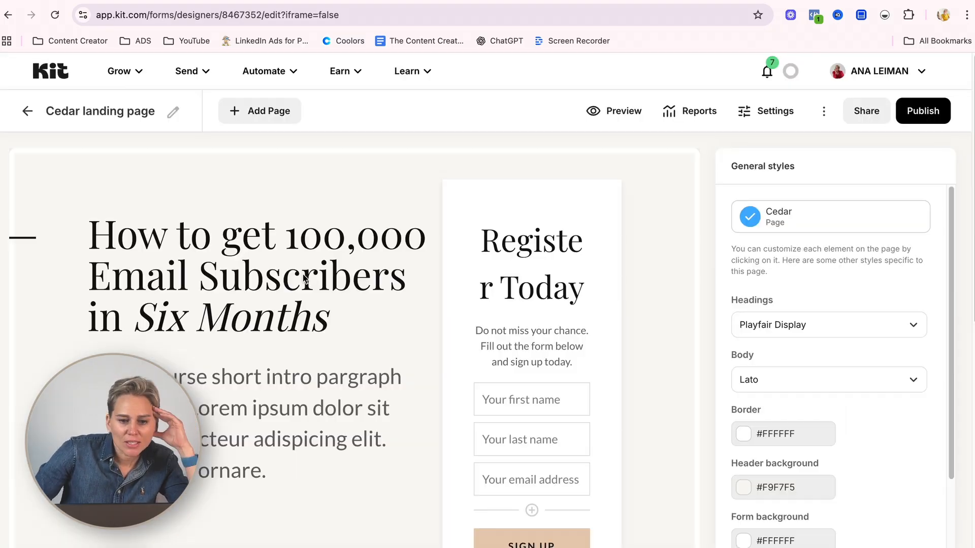
- Examine the Cedar page's headline, intro text and lower sections, and preview the page
scroll(338, 287, down, 3)
scroll(341, 284, up, 3)
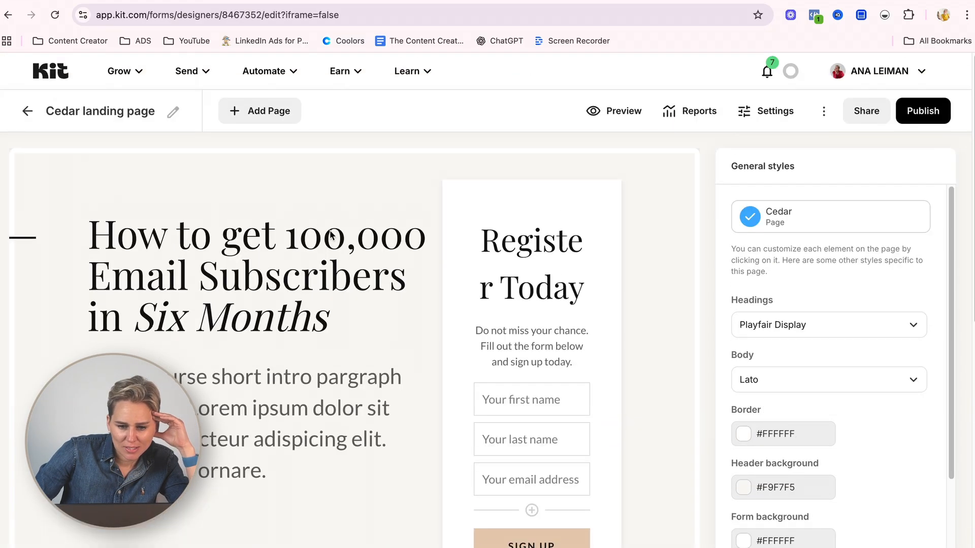
scroll(411, 346, down, 1)
double_click(219, 392)
drag(266, 457, 100, 350)
click(146, 260)
drag(328, 304, 90, 219)
scroll(343, 284, down, 8)
scroll(342, 286, down, 3)
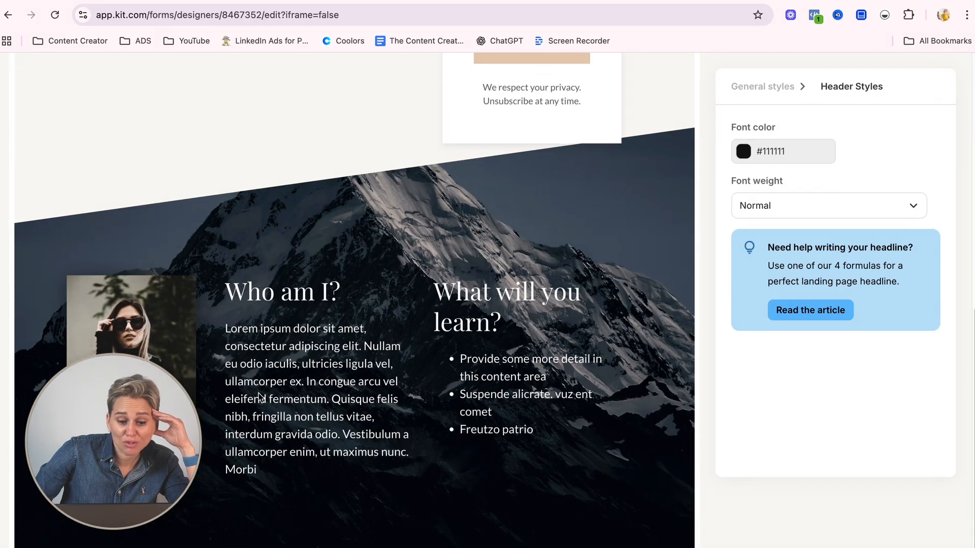
scroll(395, 368, up, 10)
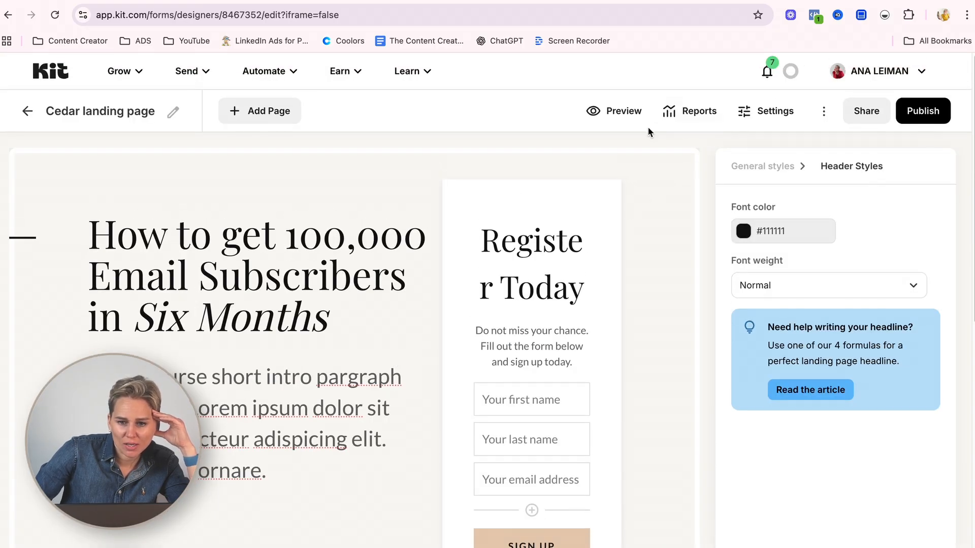
click(601, 113)
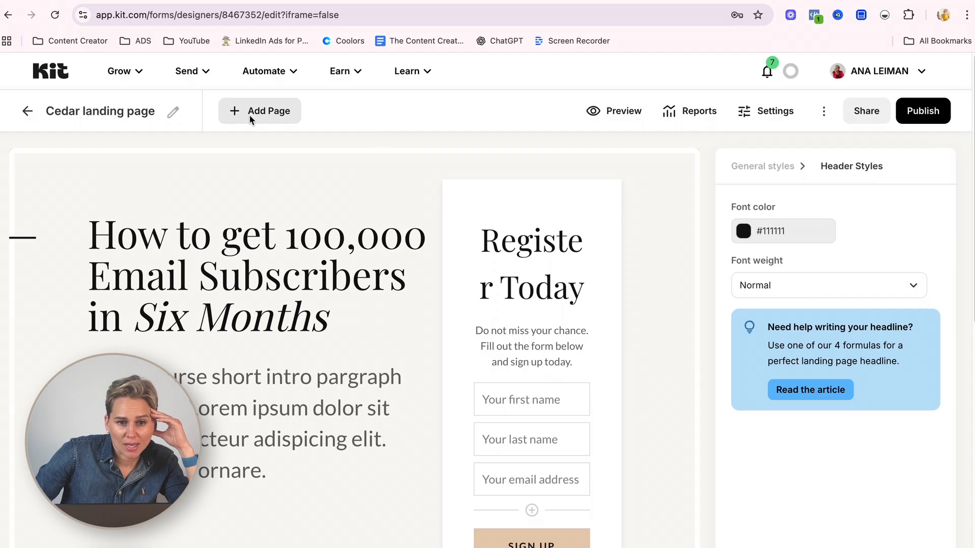
- Add a Thank You page and set the landing page to redirect new subscribers to it
click(250, 114)
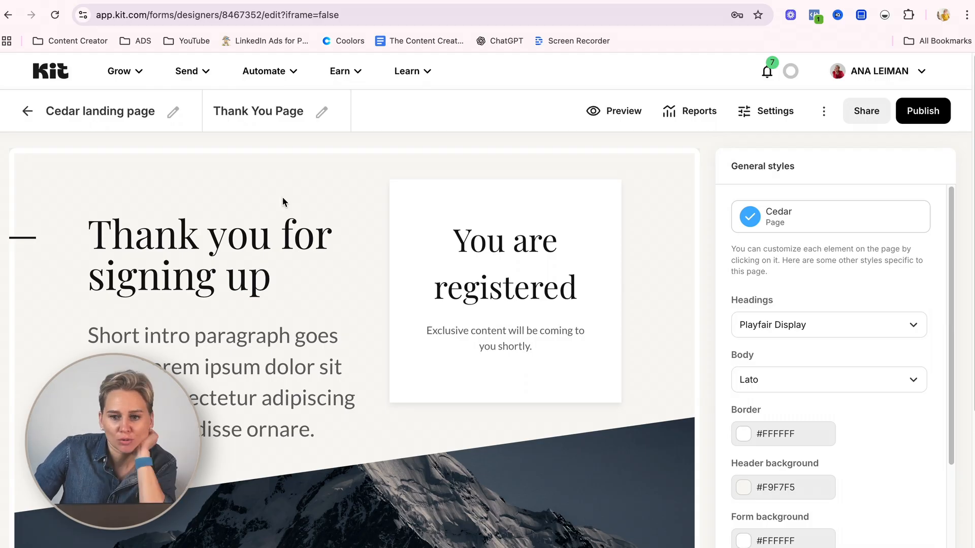
click(776, 112)
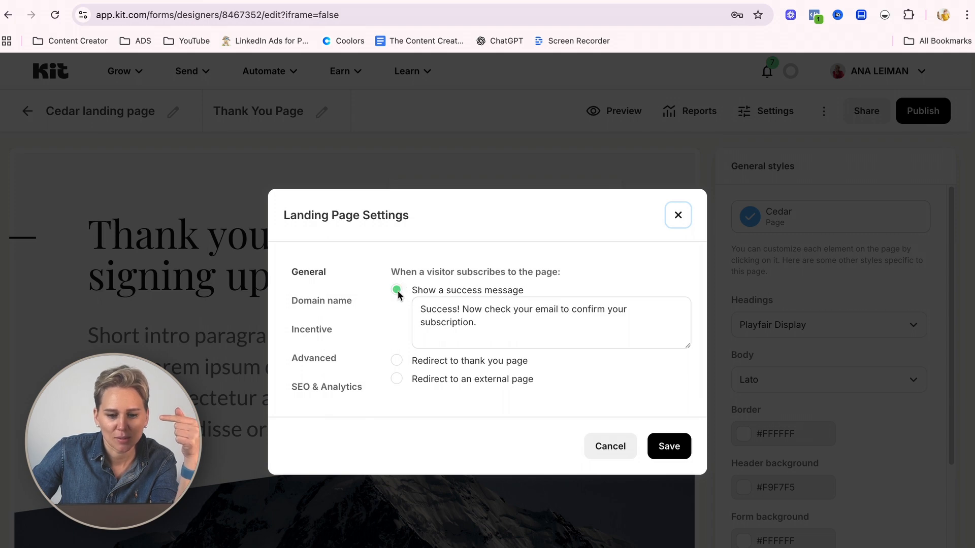
click(398, 360)
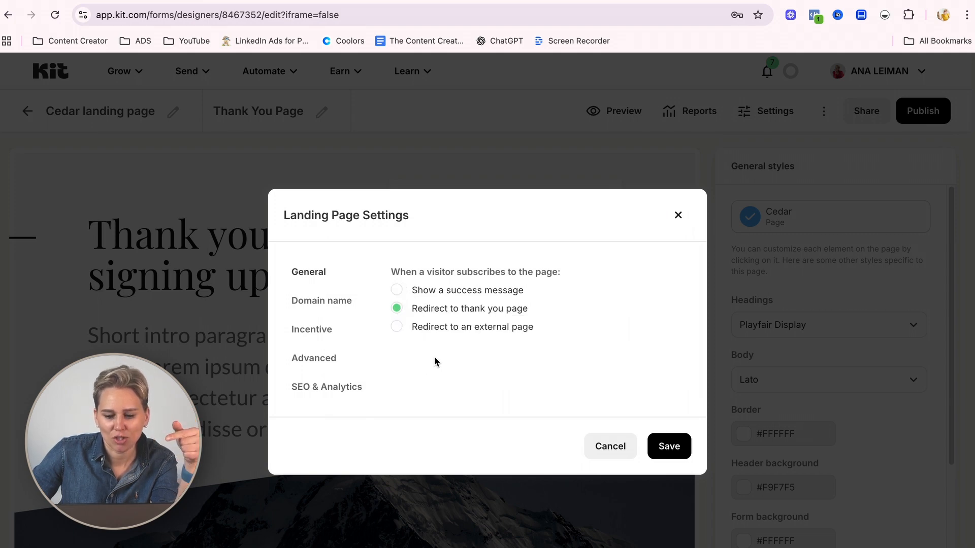
click(669, 446)
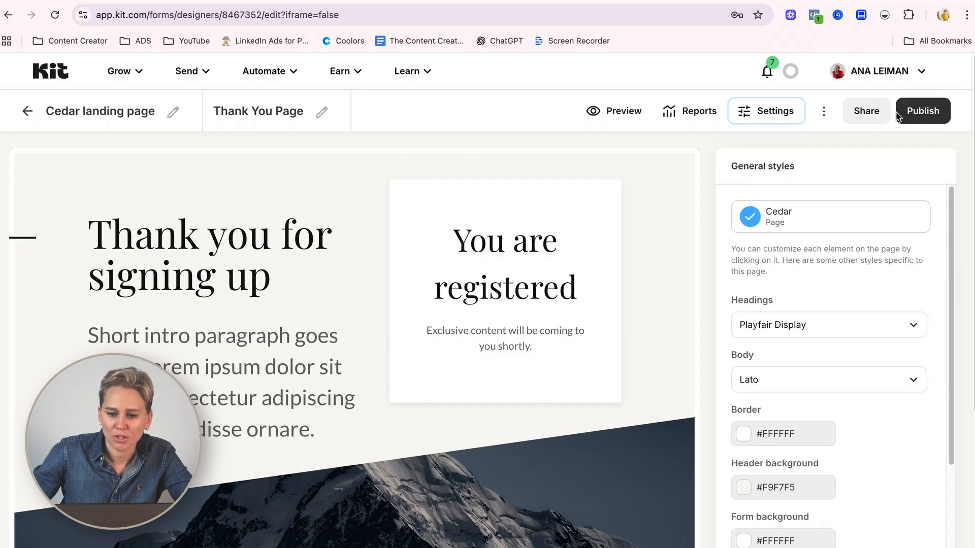
- Publish the landing page and leave the Thank You page view for Landing Pages & Forms
click(937, 113)
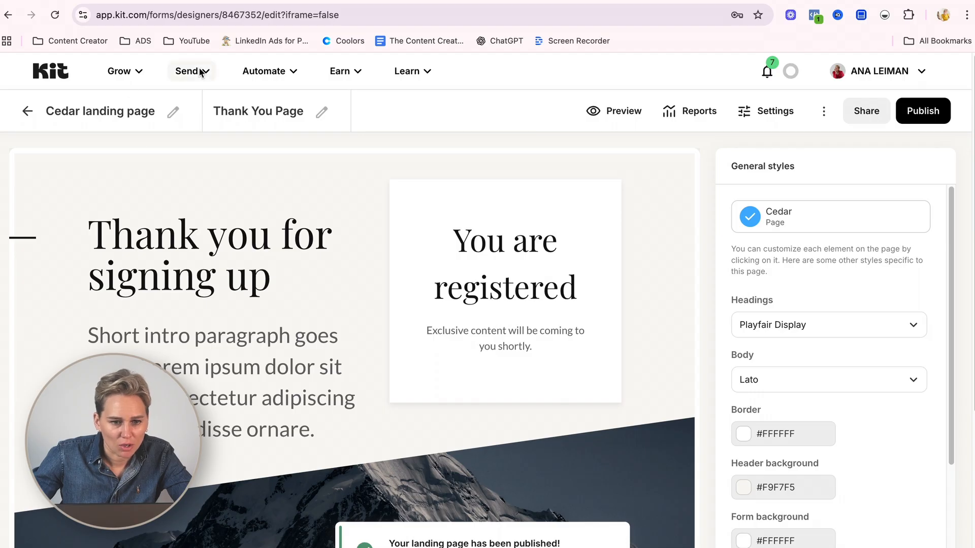
mouse_move(141, 70)
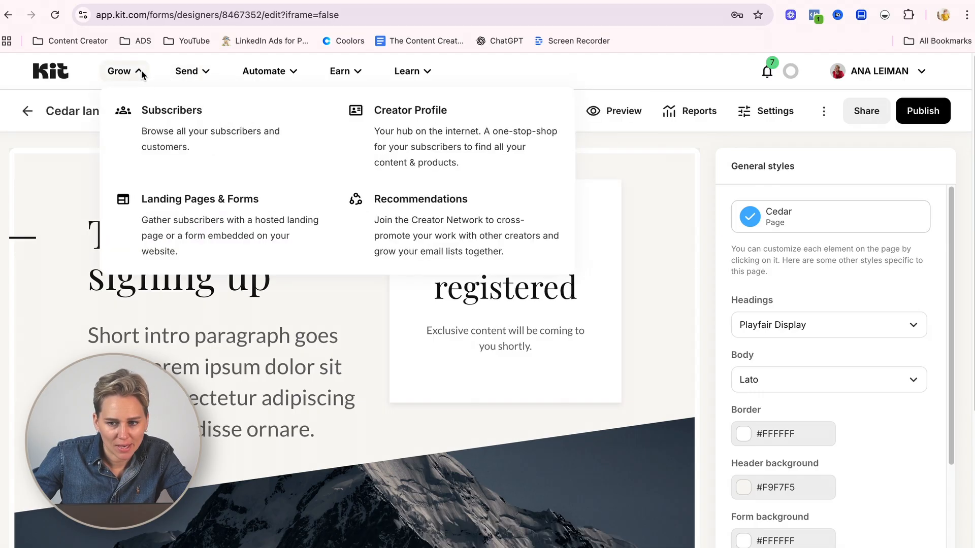
click(187, 212)
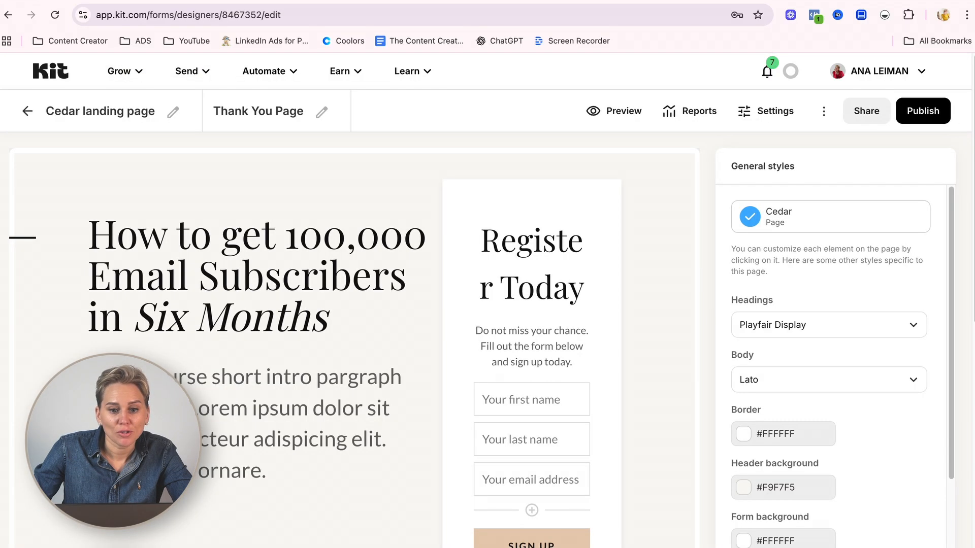
- Open LinkedIn in a new browser tab and switch back to Kit
key(ctrl+t)
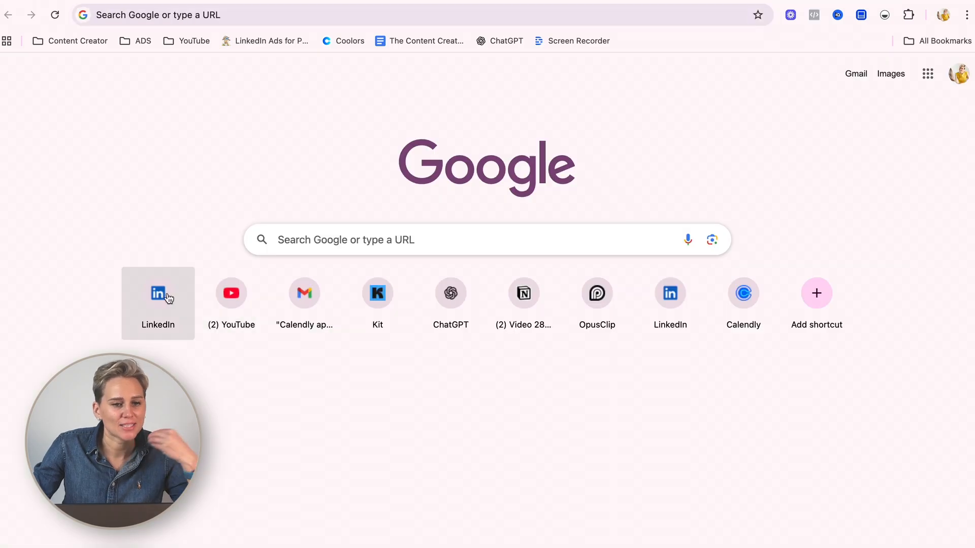
click(169, 297)
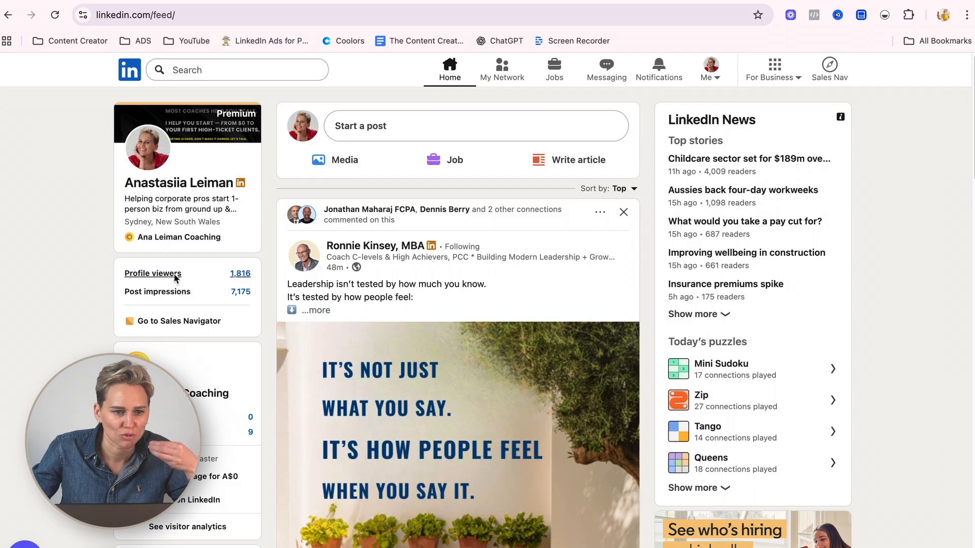
key(ctrl+shift+Tab)
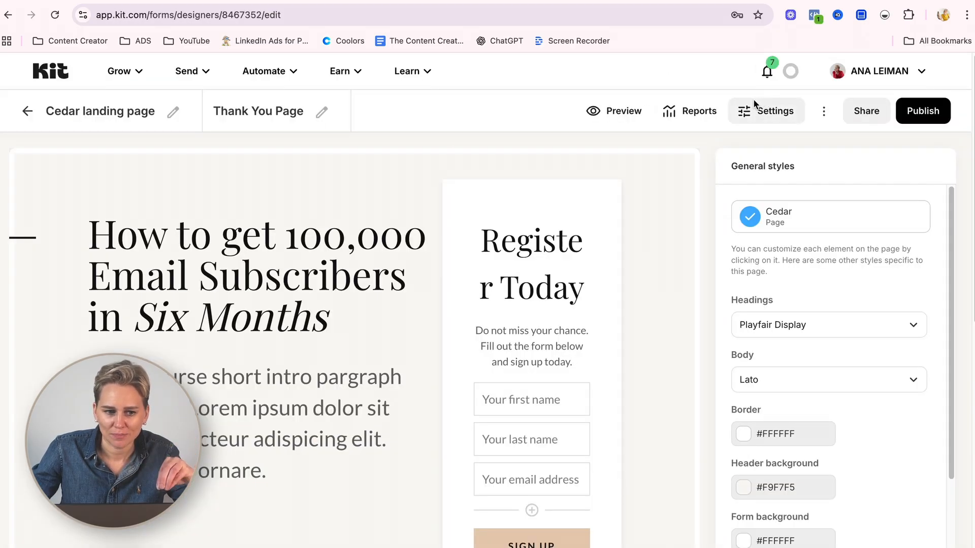
- Reopen the Cedar landing page from Landing Pages & Forms and get its share link
click(139, 71)
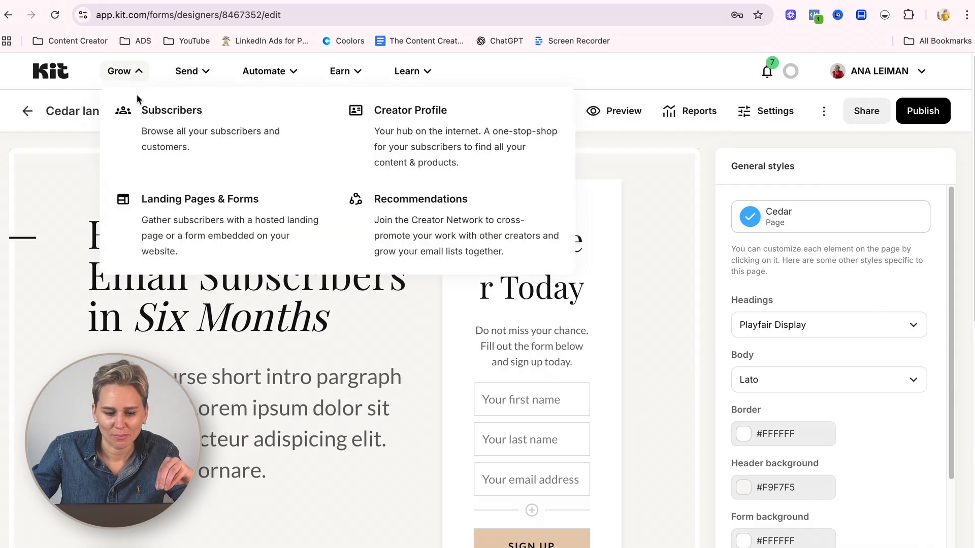
click(174, 204)
scroll(137, 396, down, 1)
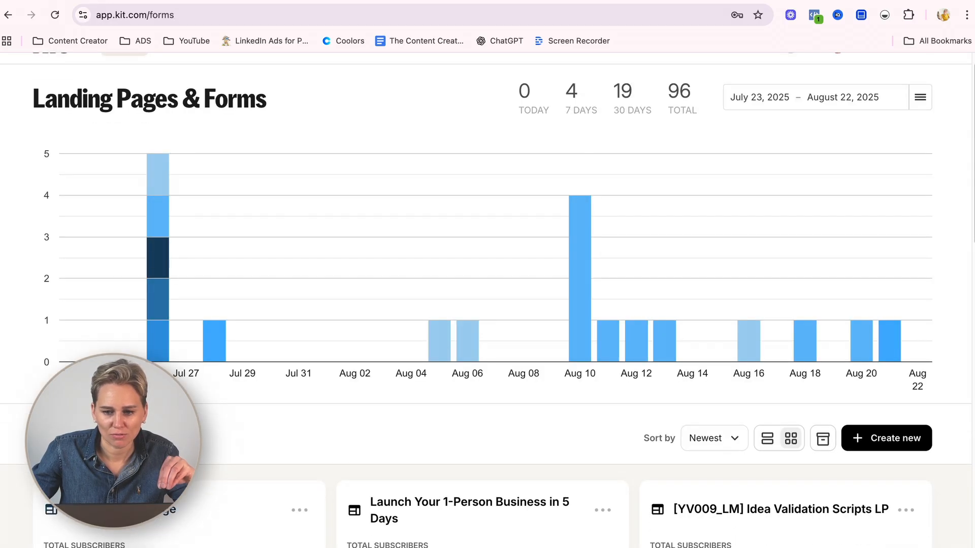
click(121, 509)
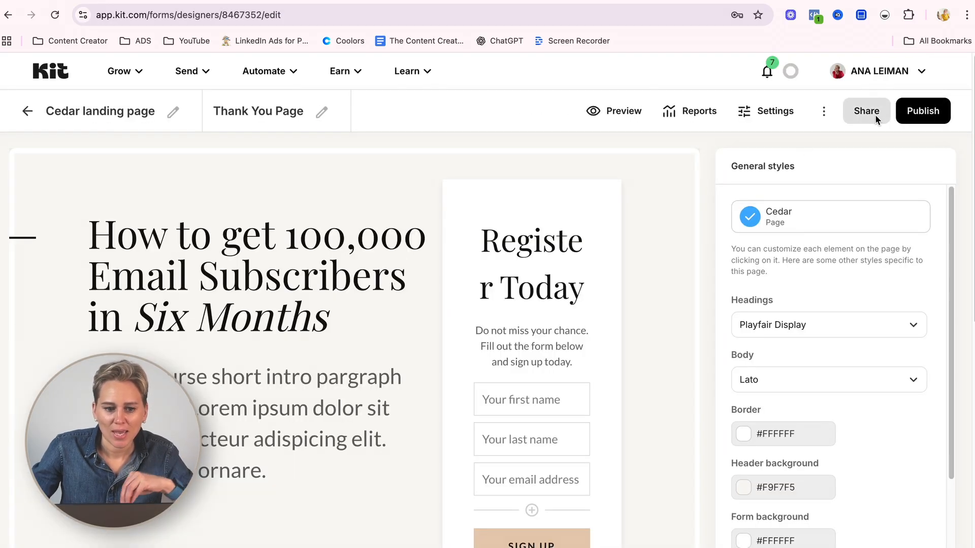
click(876, 115)
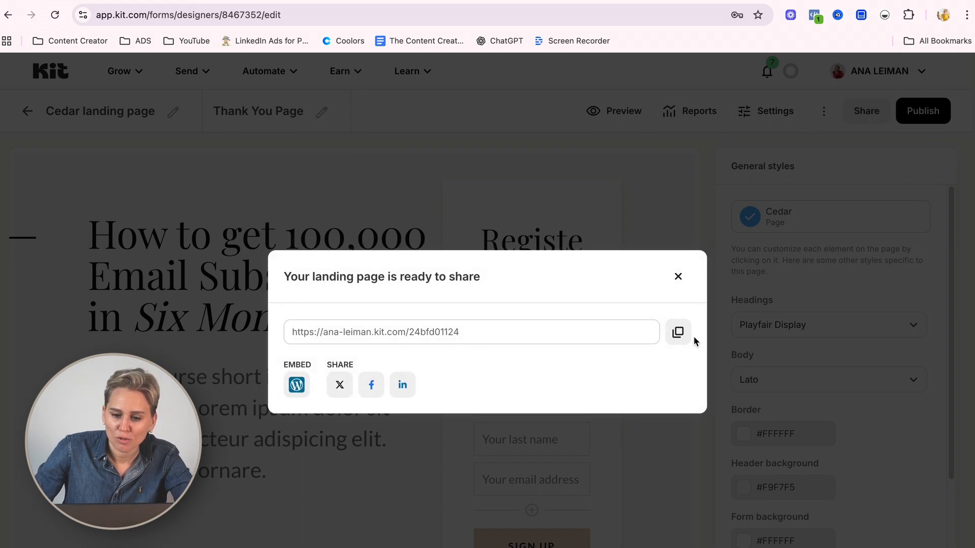
click(678, 277)
- Switch to LinkedIn and open the Featured section of the own profile for editing
click(288, 0)
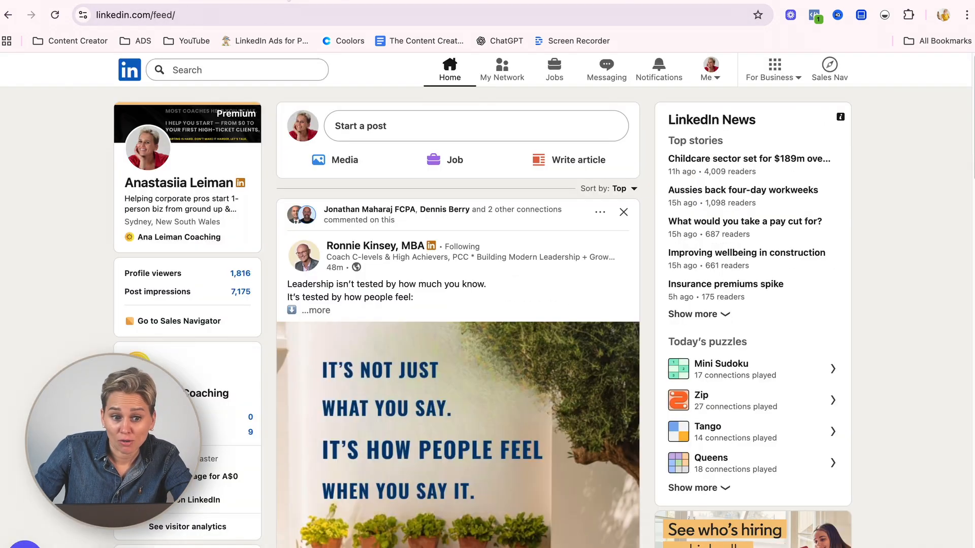
click(136, 156)
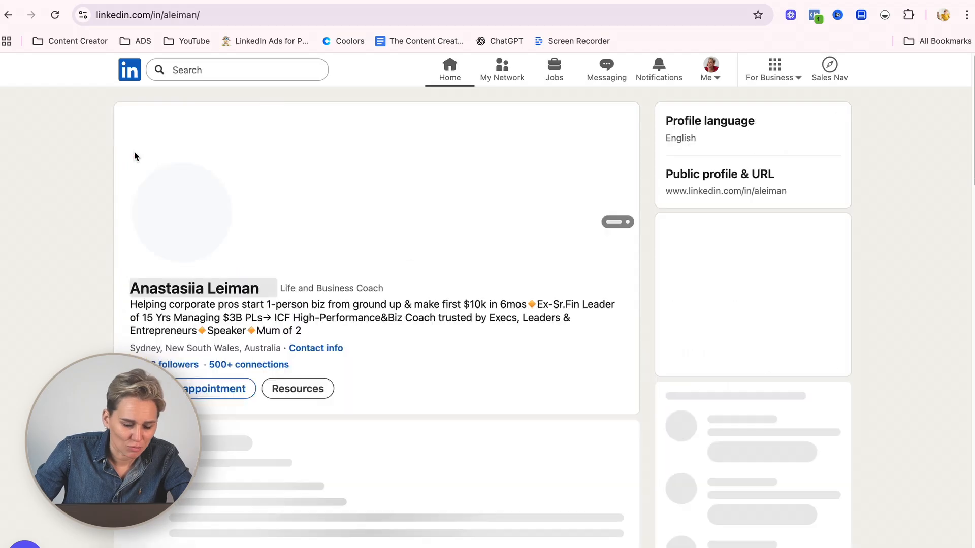
scroll(297, 277, down, 1)
scroll(302, 283, down, 7)
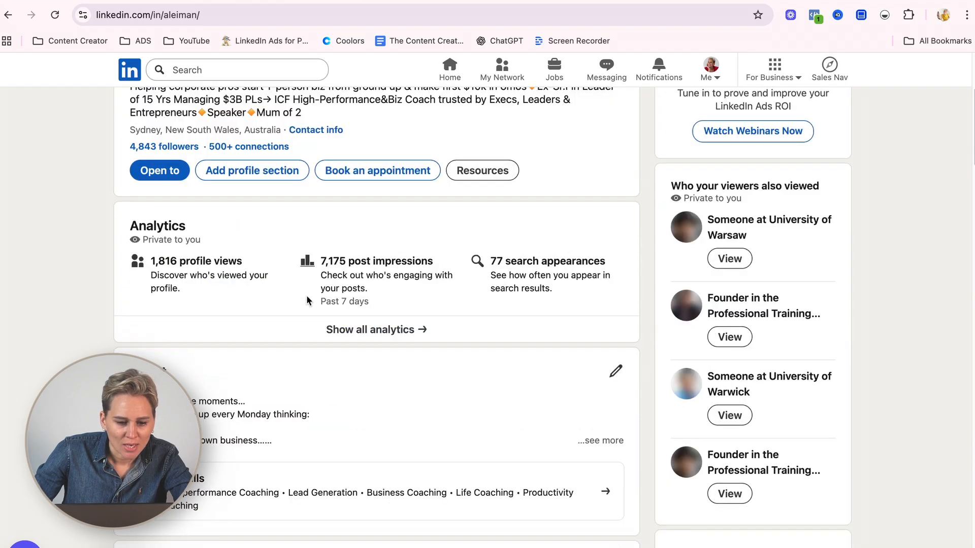
click(615, 387)
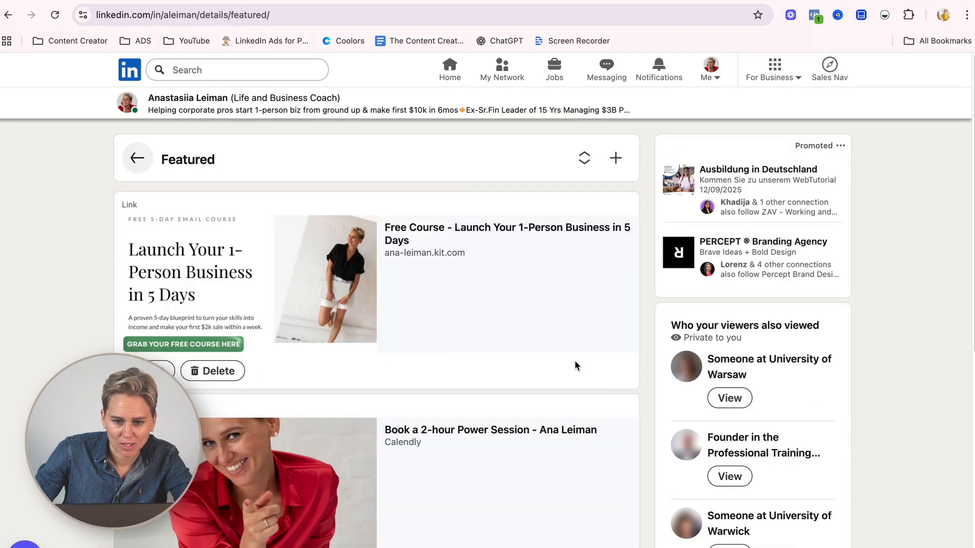
- Add a new link to the Featured section using the landing page's share URL
click(615, 158)
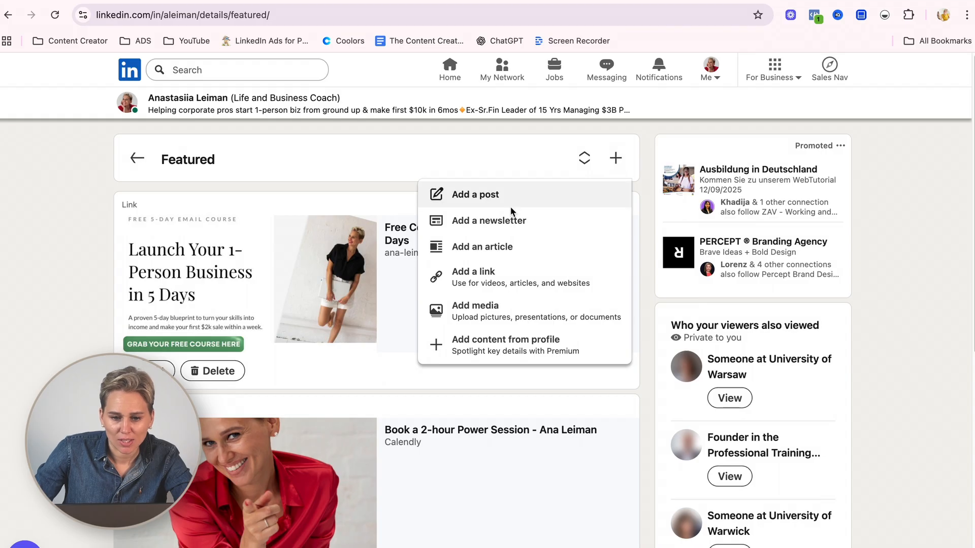
click(459, 274)
click(341, 167)
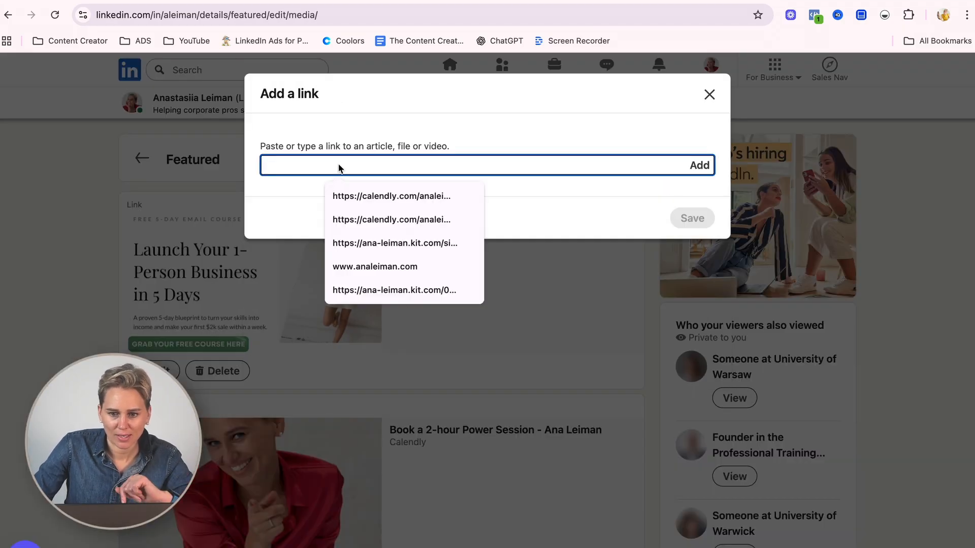
text(https://ana-leiman.kit.com/24bfd01124)
click(700, 167)
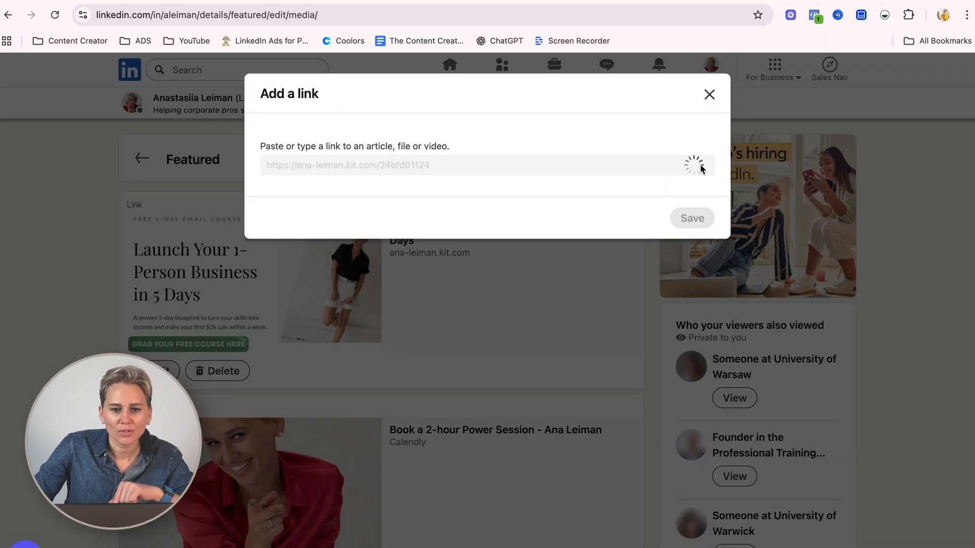
- Review the title, description and thumbnail fields of the new featured link
drag(491, 210, 278, 212)
click(334, 237)
click(390, 253)
scroll(390, 250, down, 1)
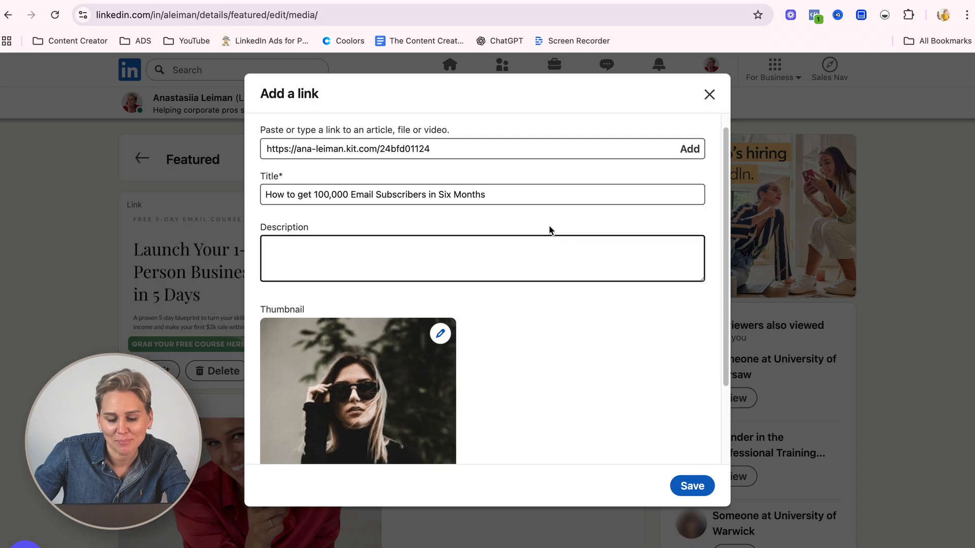
scroll(549, 229, down, 2)
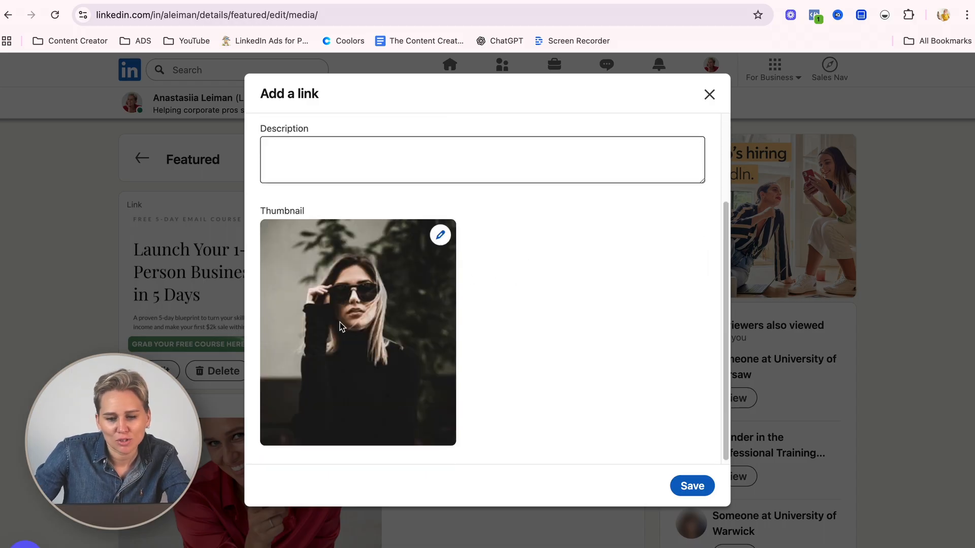
scroll(401, 290, up, 2)
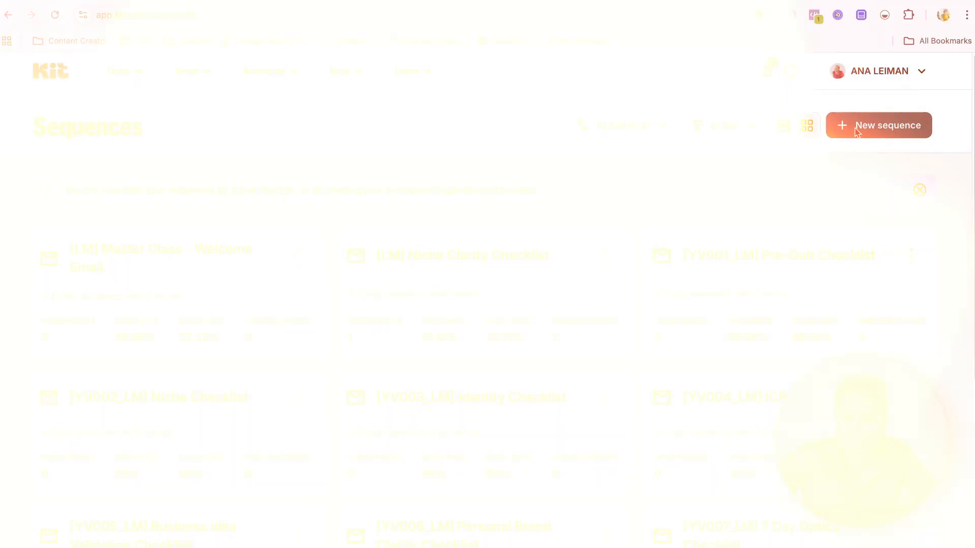
- Switch to Kit and create a new email sequence with the Grove template
click(851, 129)
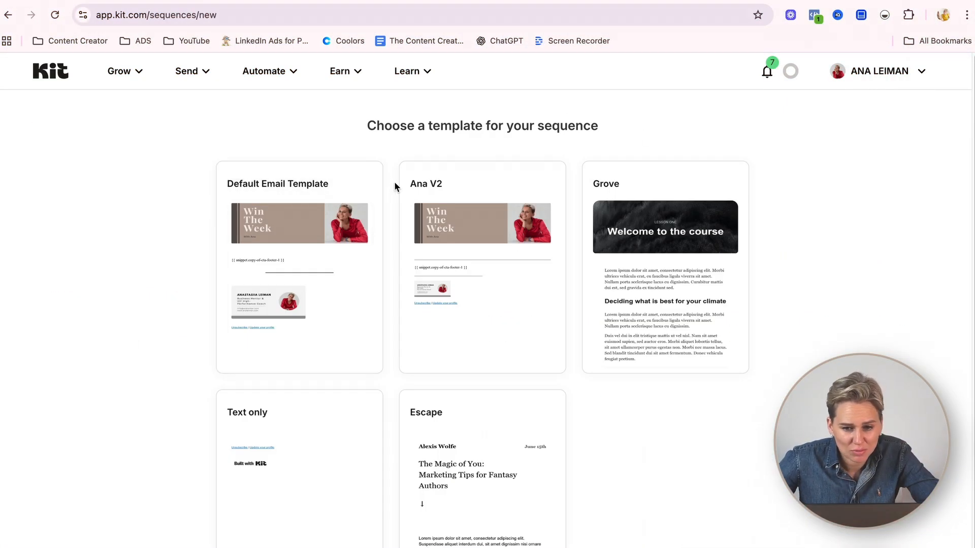
click(717, 276)
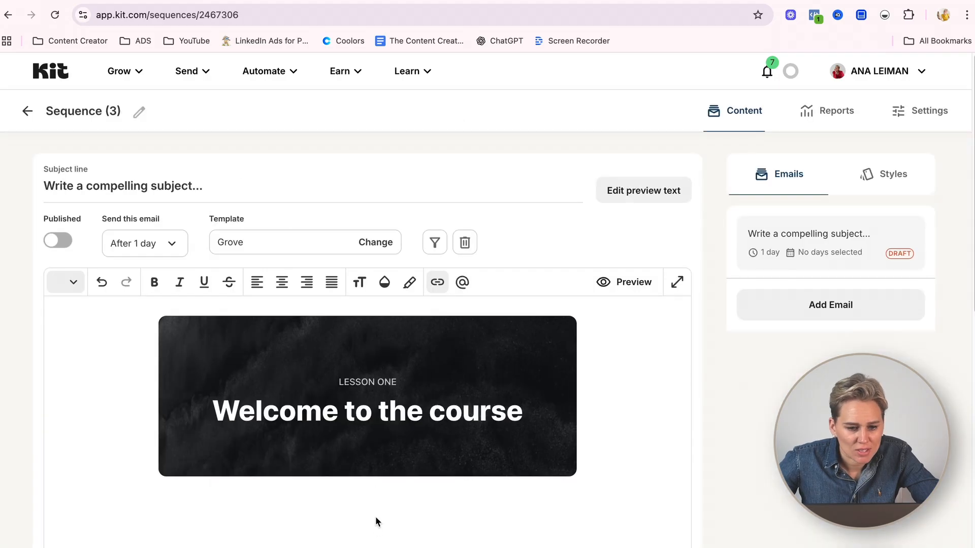
- Look over the Grove email's content blocks and the sequence's style options
scroll(374, 508, down, 5)
click(331, 382)
scroll(331, 381, up, 5)
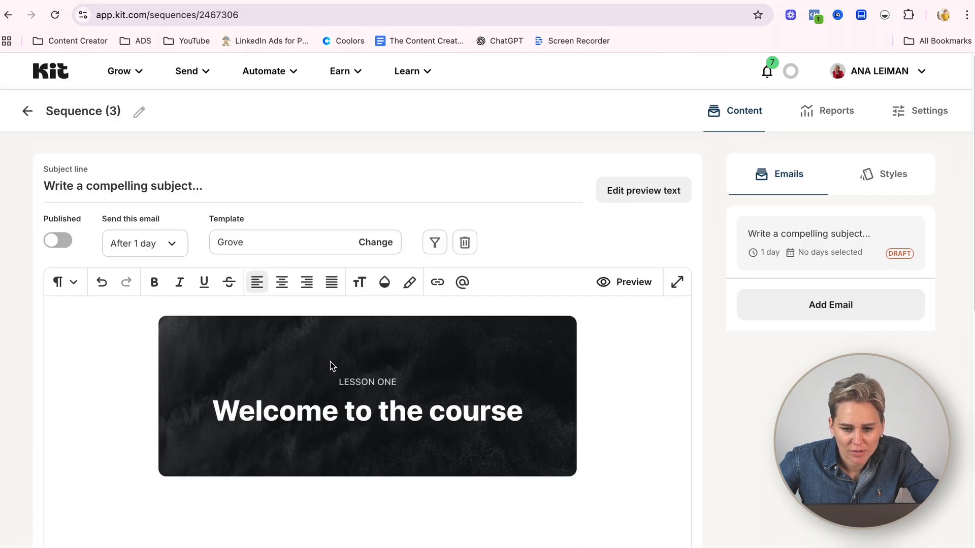
click(668, 405)
click(902, 175)
click(811, 175)
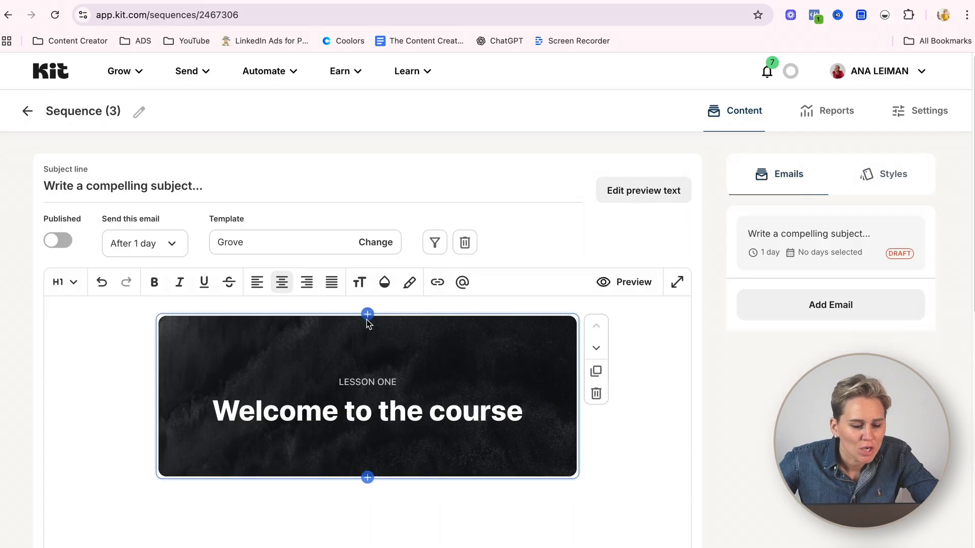
- Publish the sequence's first email and set it to send 0 days after the last email
click(62, 240)
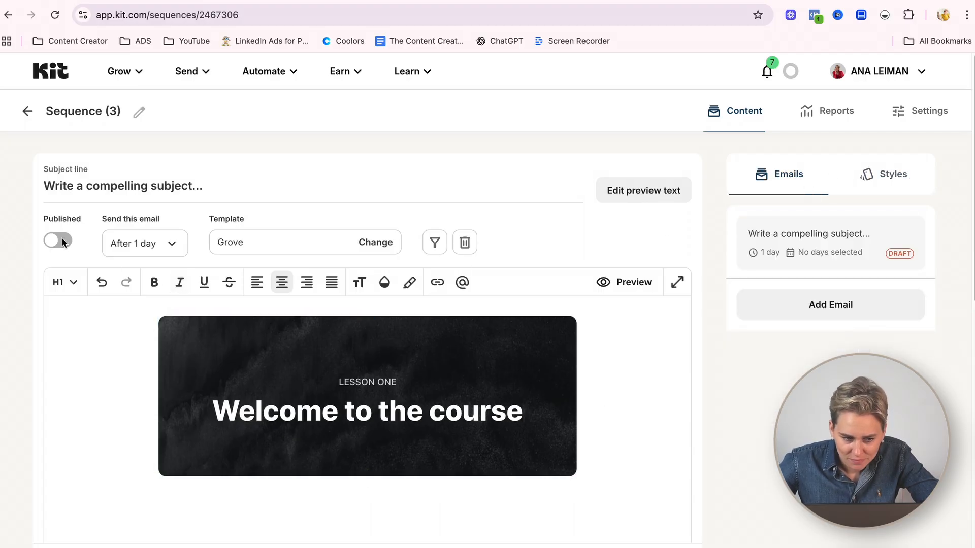
click(173, 243)
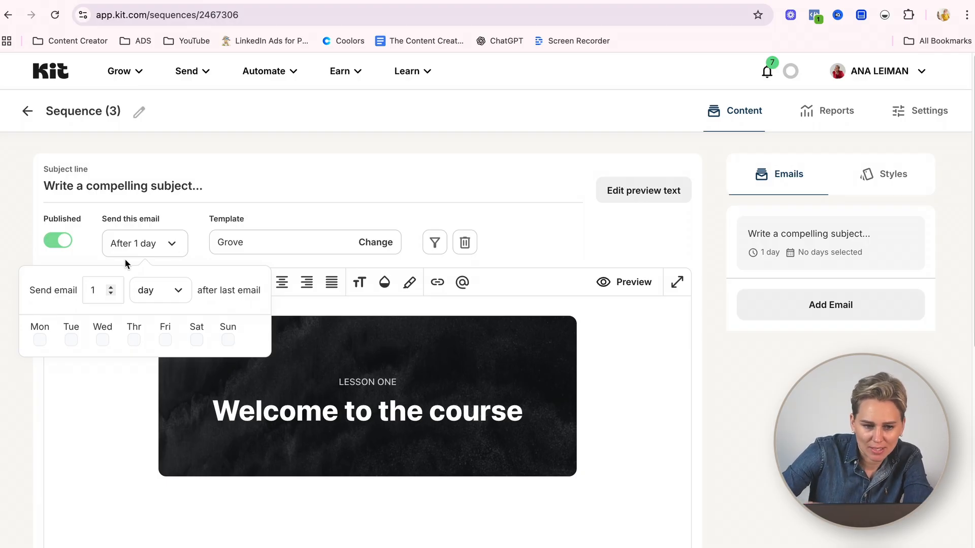
key(BackSpace)
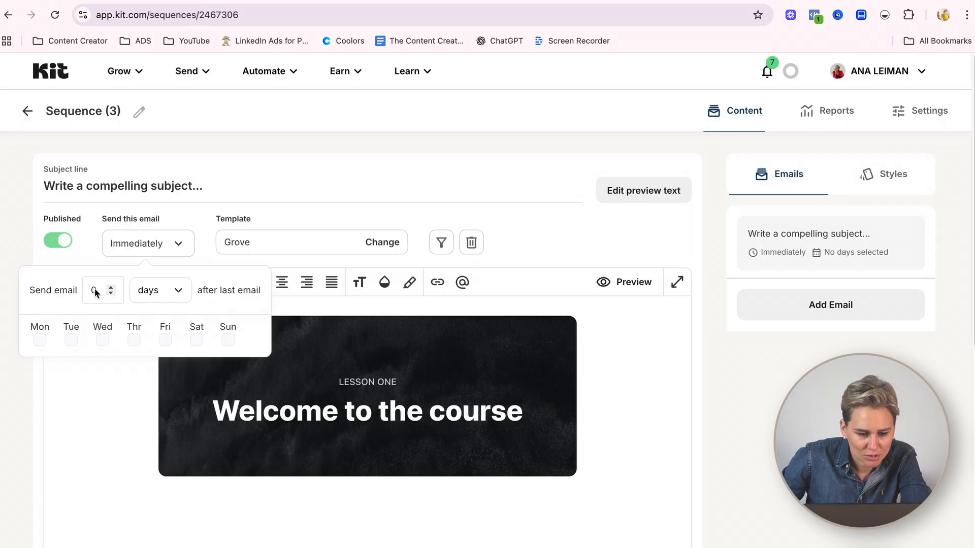
click(141, 245)
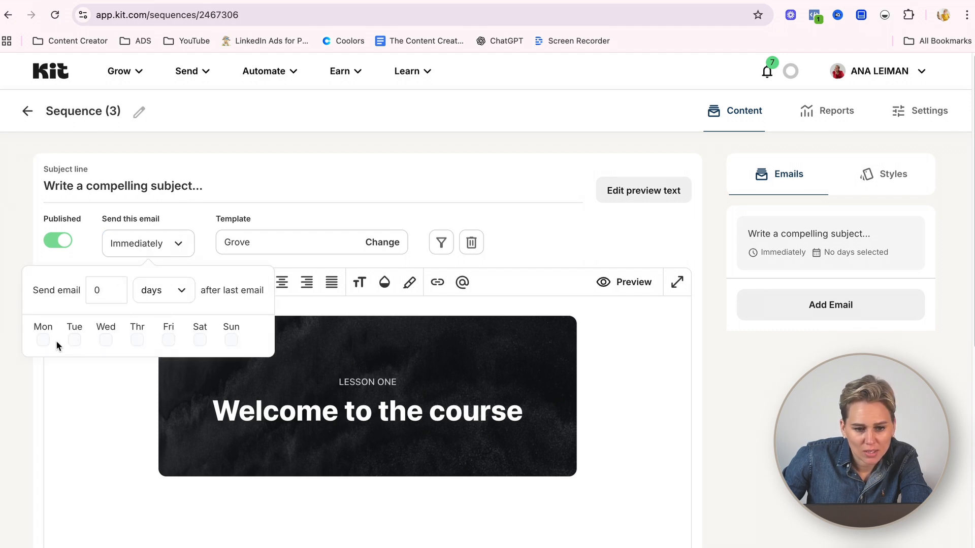
- Schedule the sequence for every day from Monday to Sunday in its settings and save the update
click(926, 111)
click(150, 374)
click(181, 375)
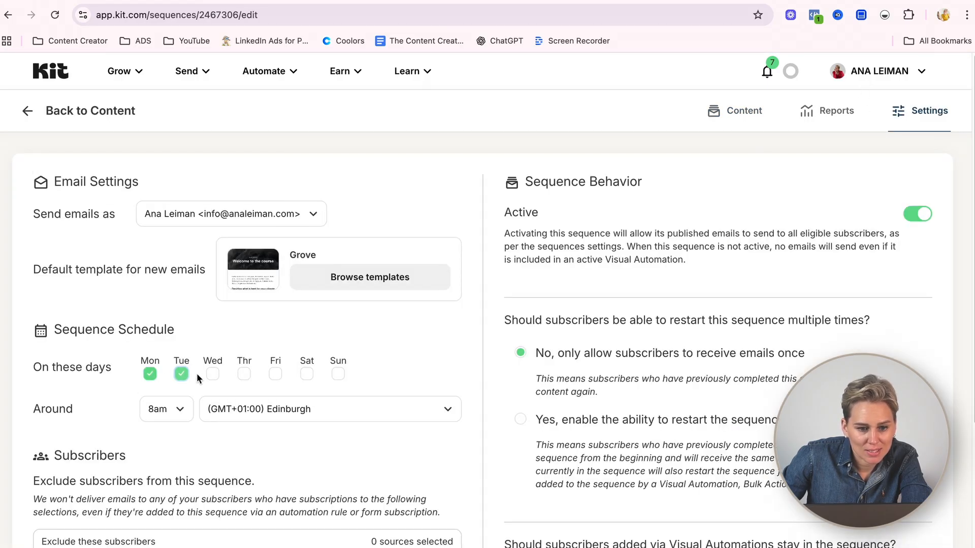
click(275, 374)
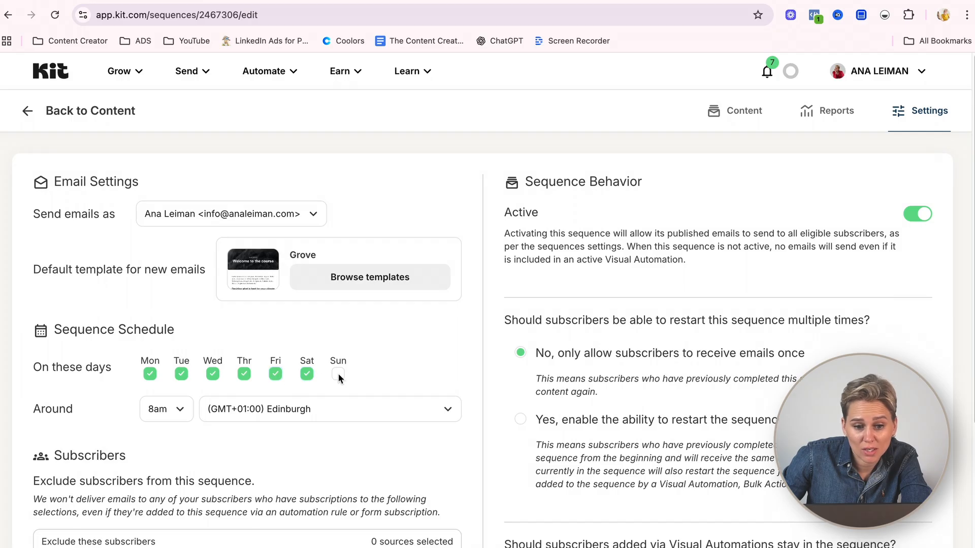
scroll(429, 298, down, 5)
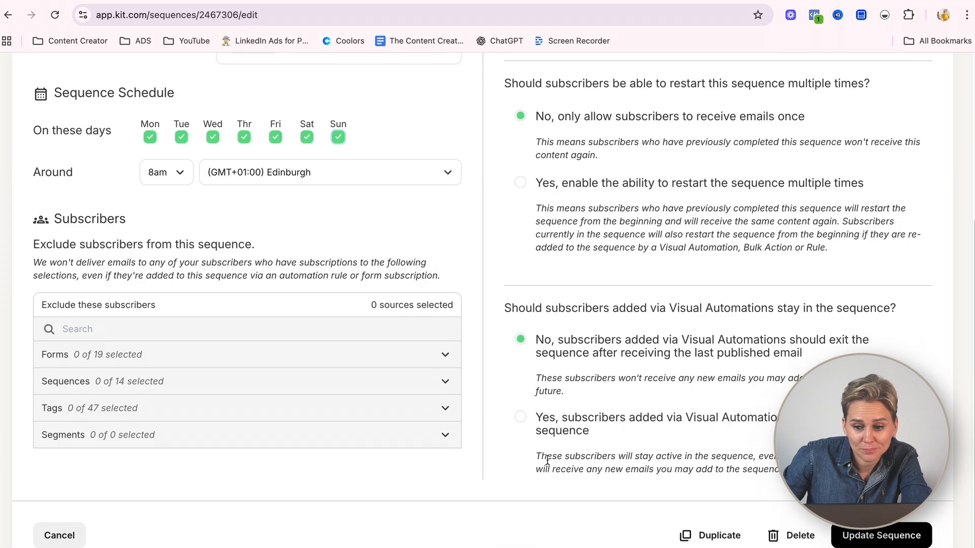
click(837, 530)
scroll(370, 254, up, 5)
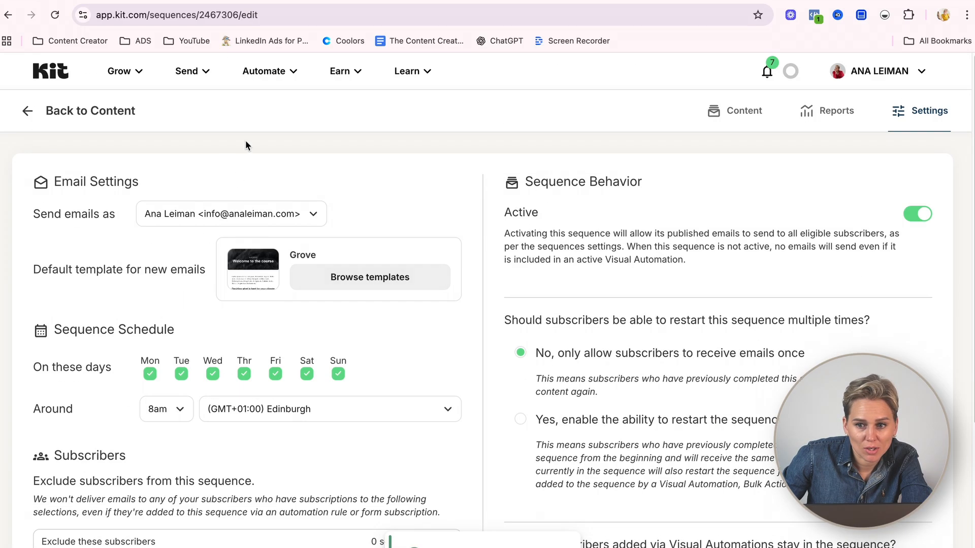
- Give the first email the subject "test 1" and preview text "it is going to be awesome :)", and publish the changes
click(721, 113)
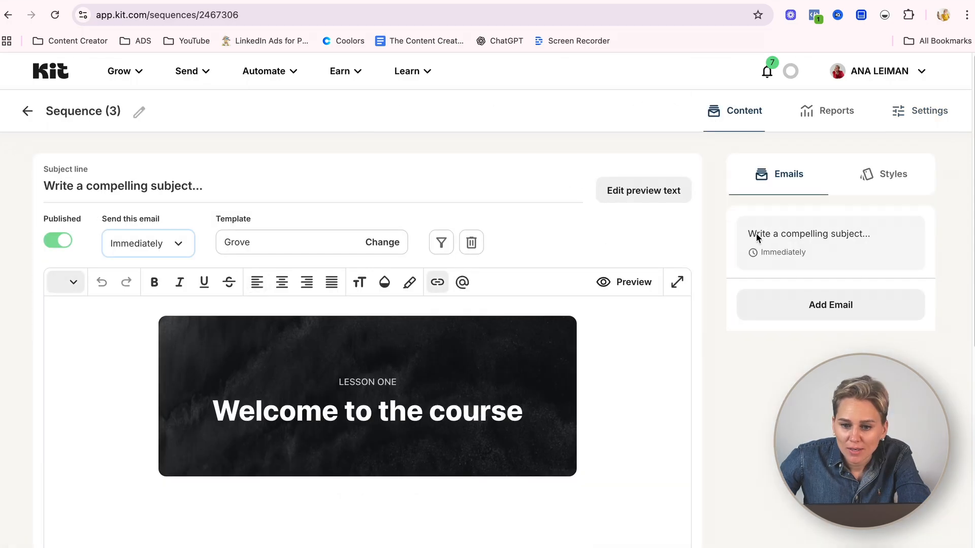
drag(204, 186, 48, 169)
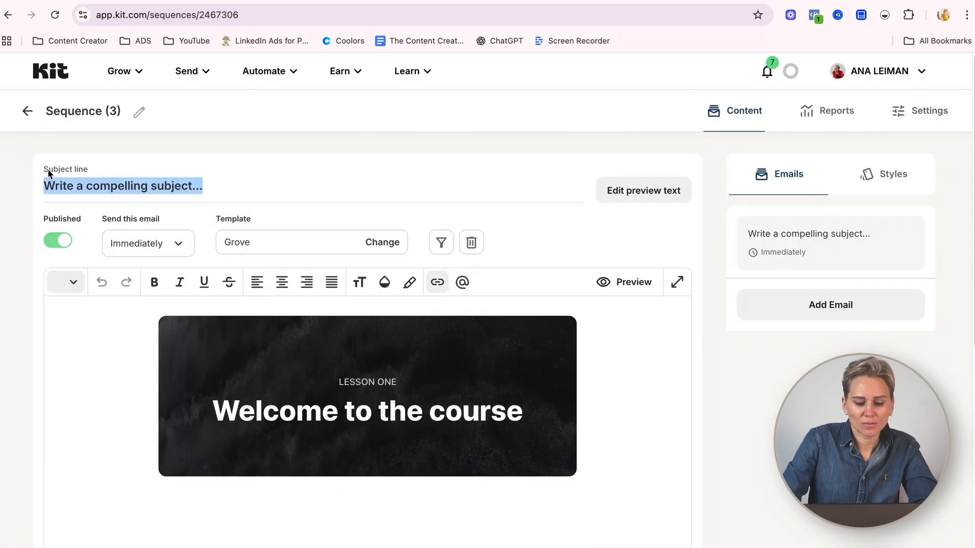
text(test 1)
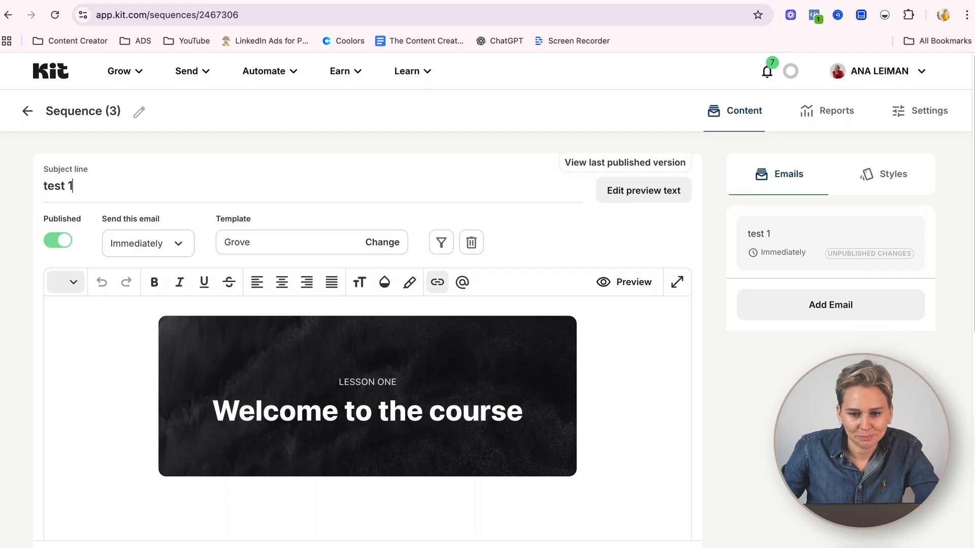
click(642, 191)
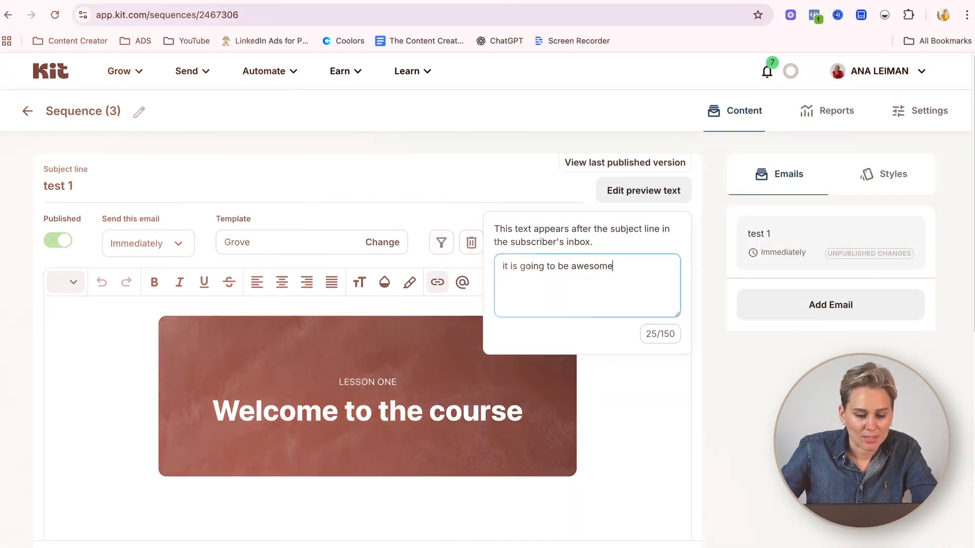
text(:))
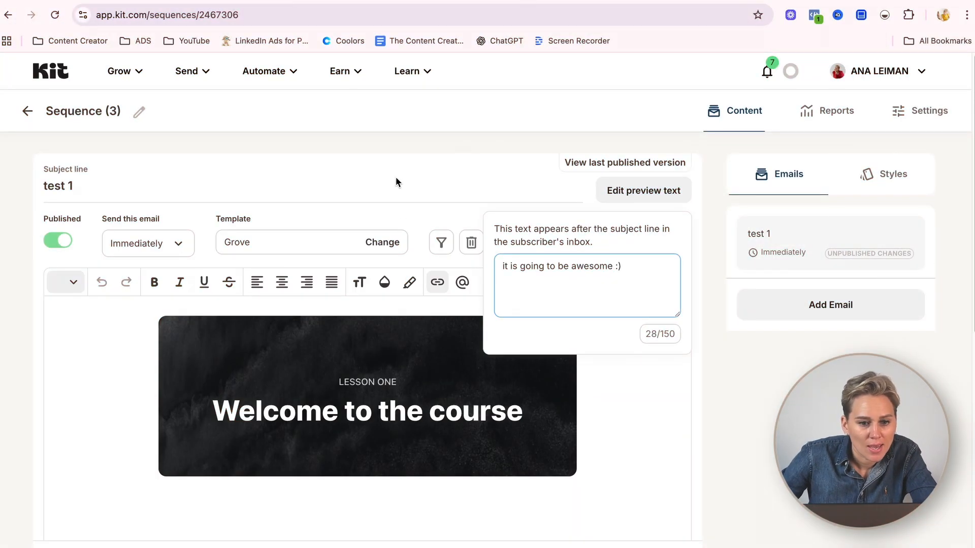
key(Escape)
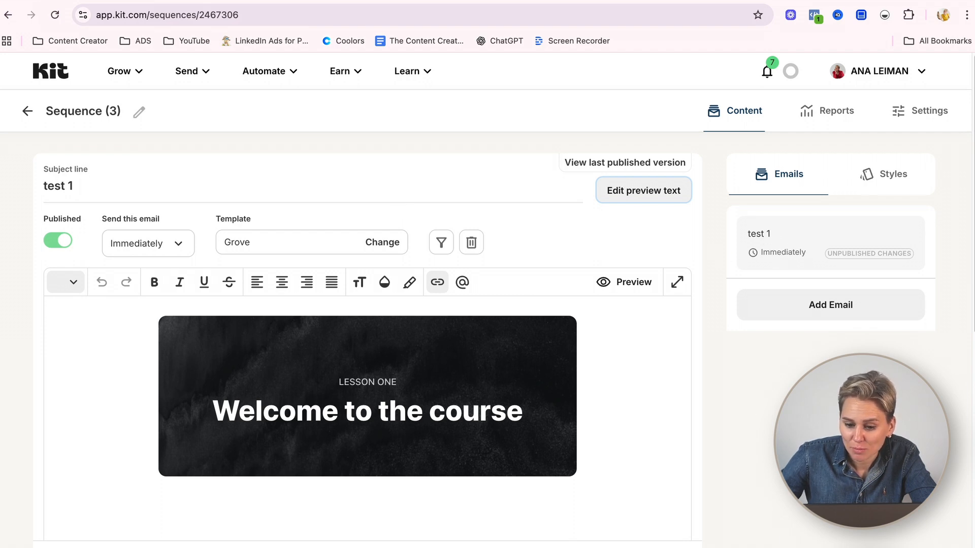
click(649, 547)
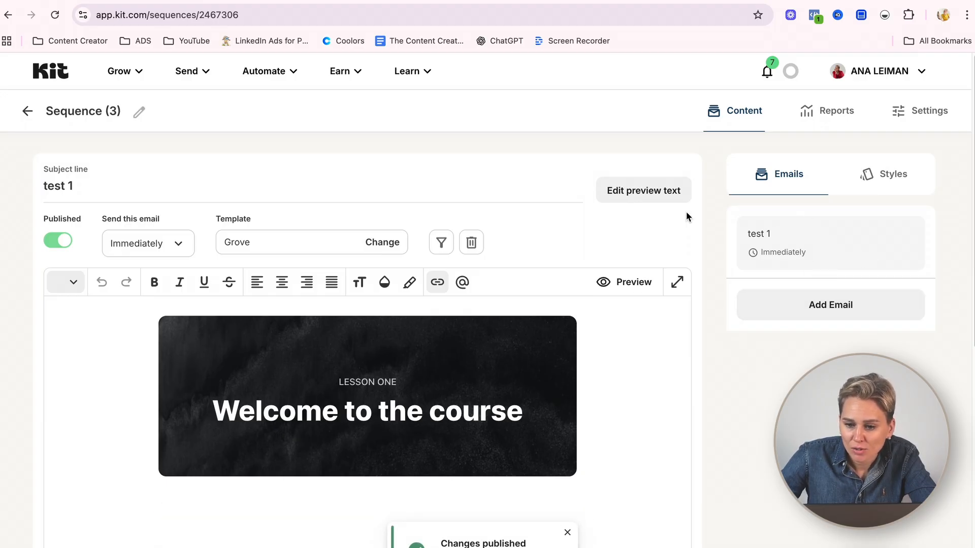
- Add and publish a second email with the subject "test 2" and preview text "5325252", checking its send timing
drag(211, 186, 45, 173)
text(te)
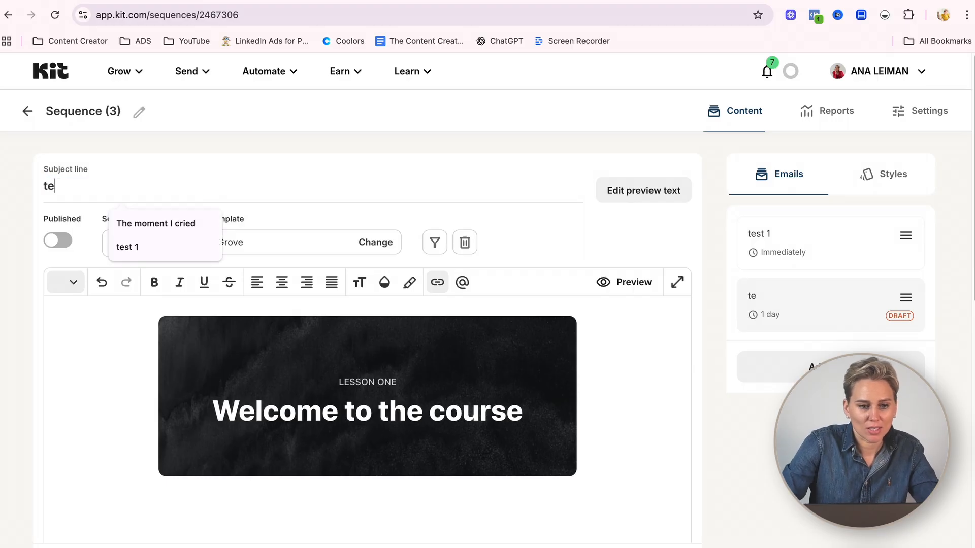
text(st 2)
click(638, 189)
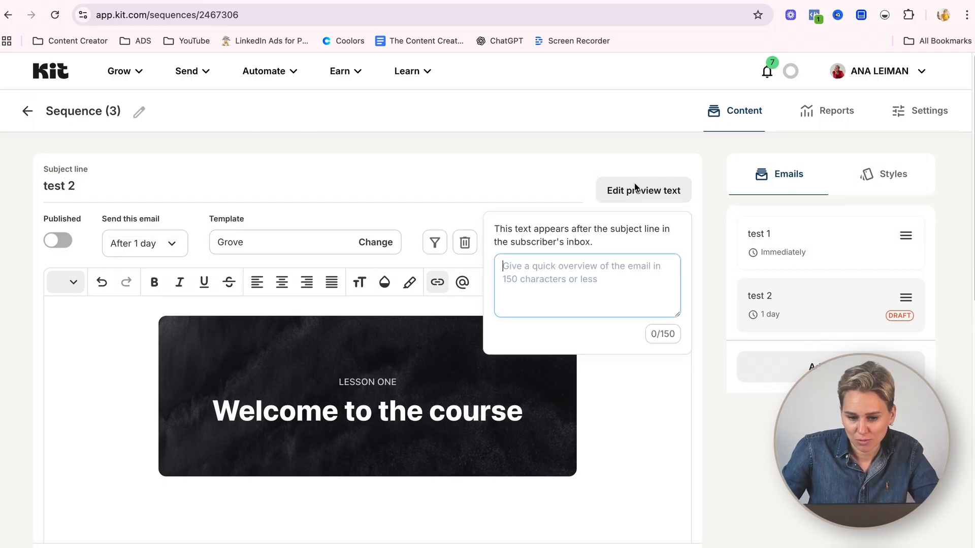
text(5325252)
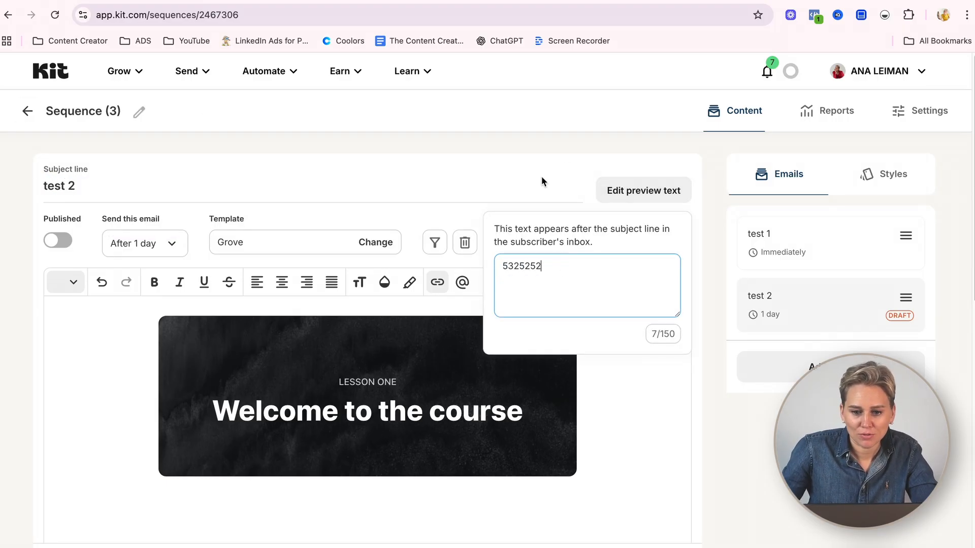
click(542, 177)
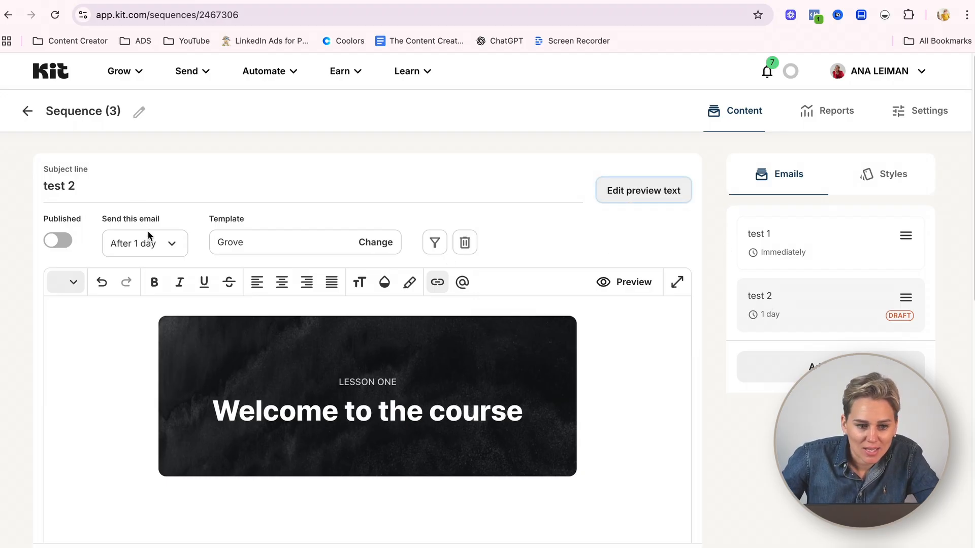
click(159, 245)
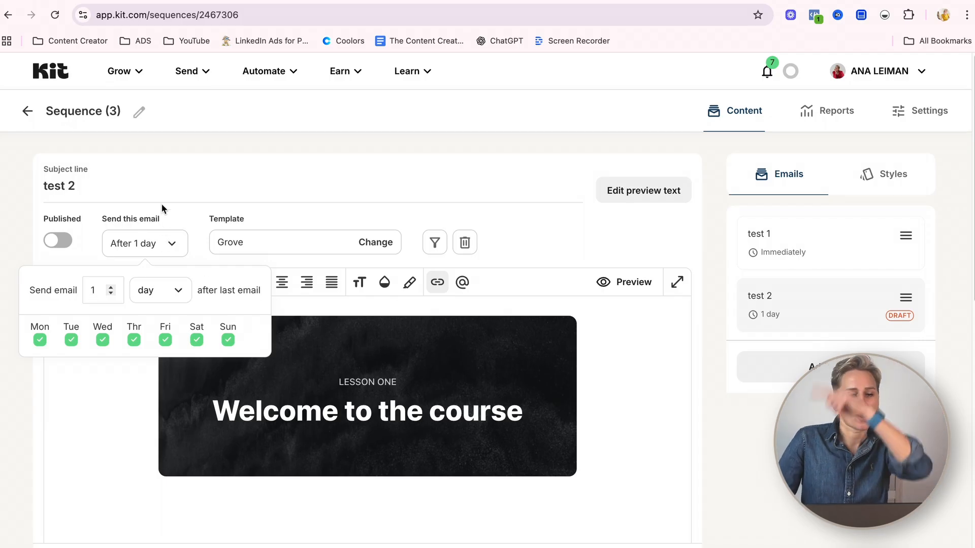
click(132, 178)
- Preview the "test 1" email in desktop and mobile layouts, reading it through to the footer
click(812, 243)
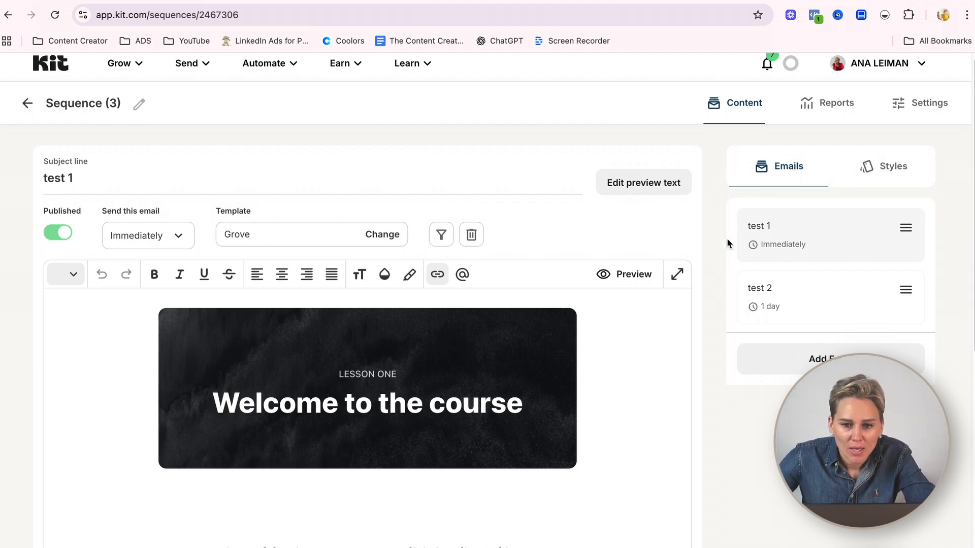
click(609, 272)
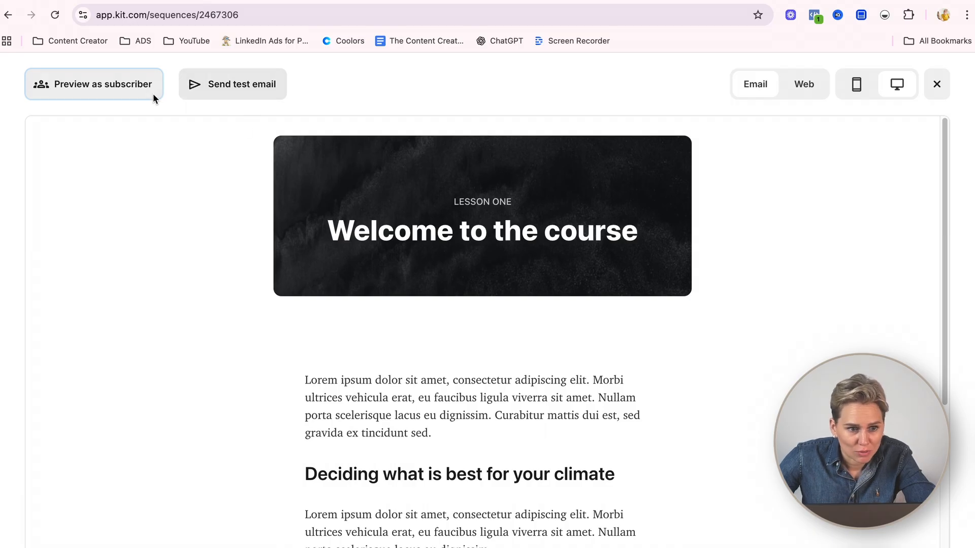
click(138, 84)
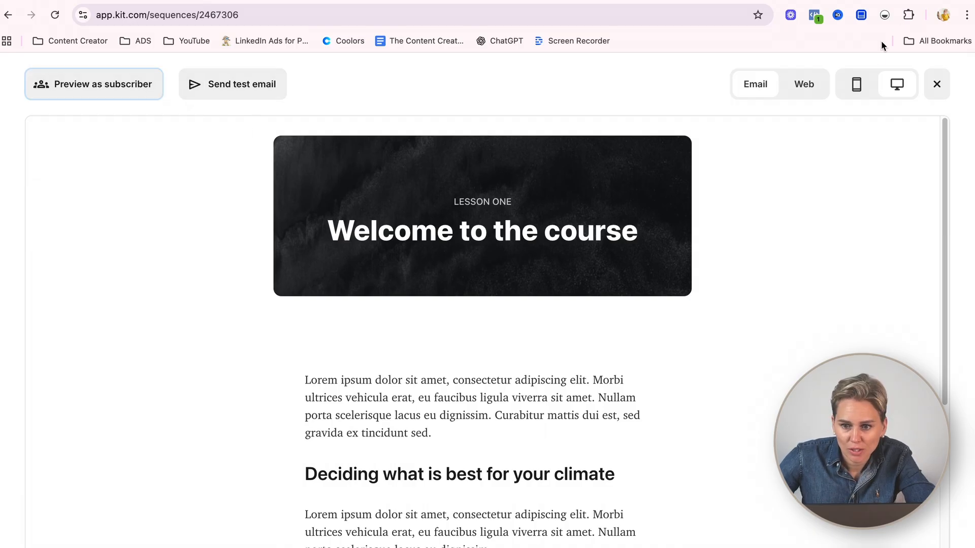
click(858, 85)
scroll(492, 275, down, 10)
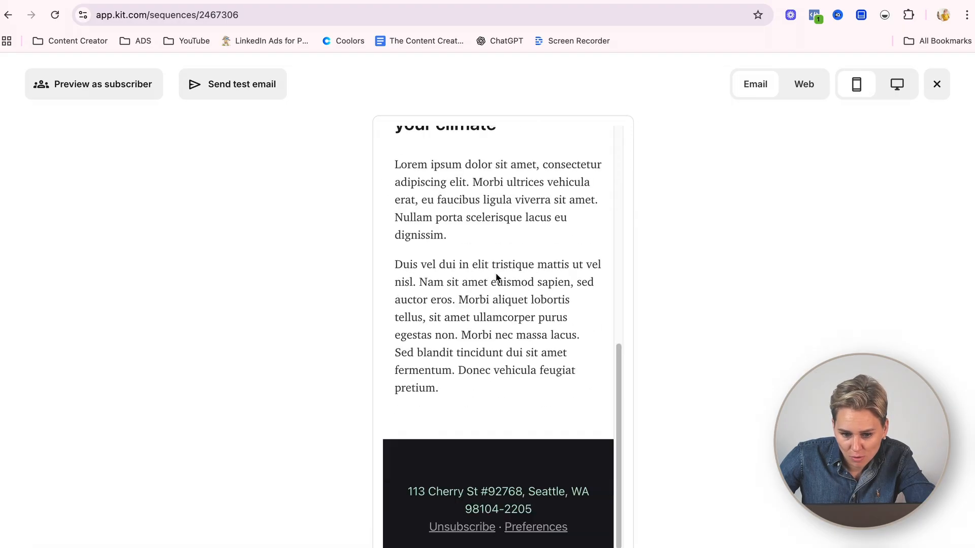
scroll(522, 196, up, 10)
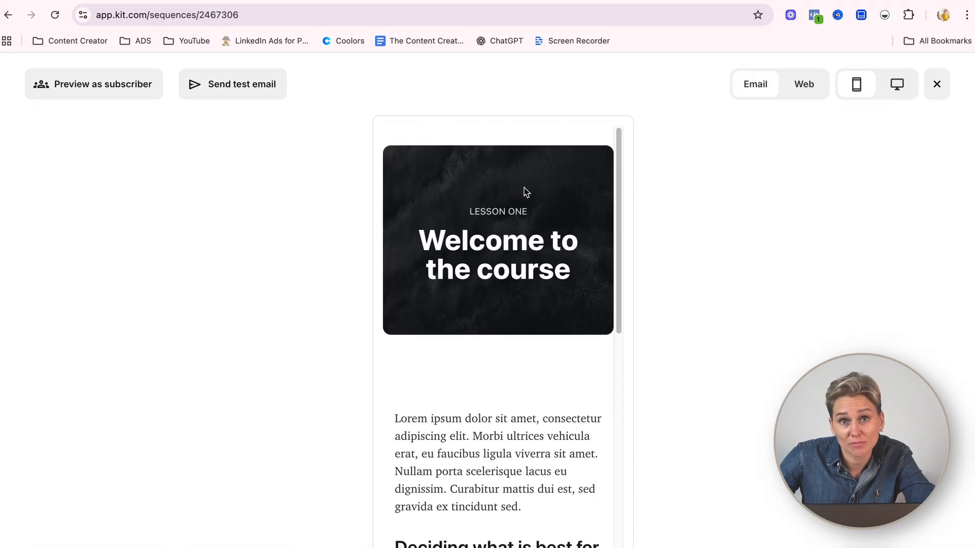
key(Escape)
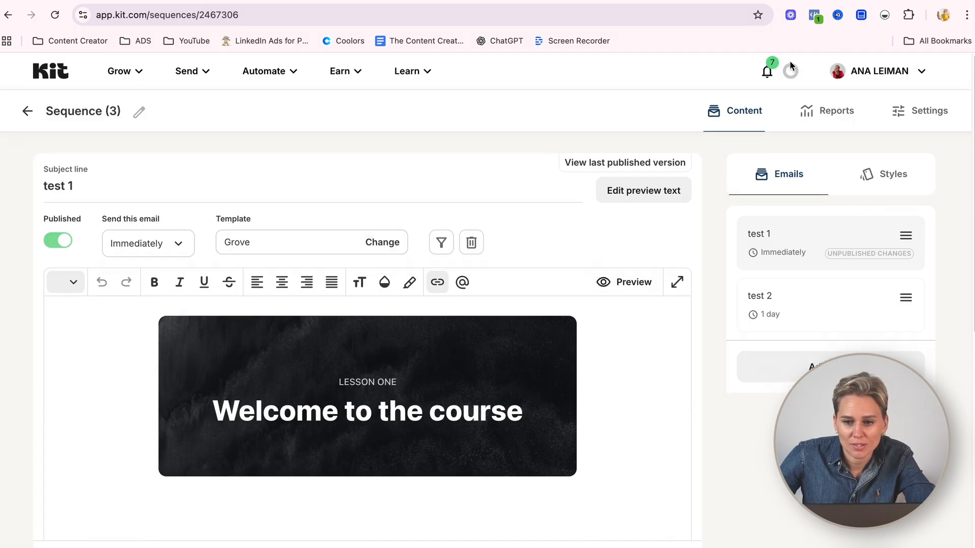
- Rename the sequence to the creator's first name followed by "test"
click(119, 112)
drag(120, 112, 40, 109)
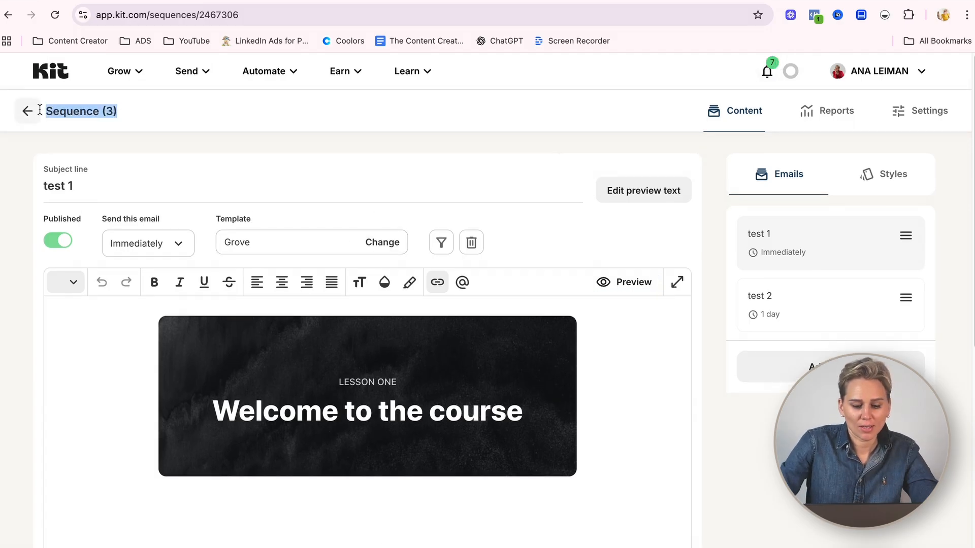
text(Ana test)
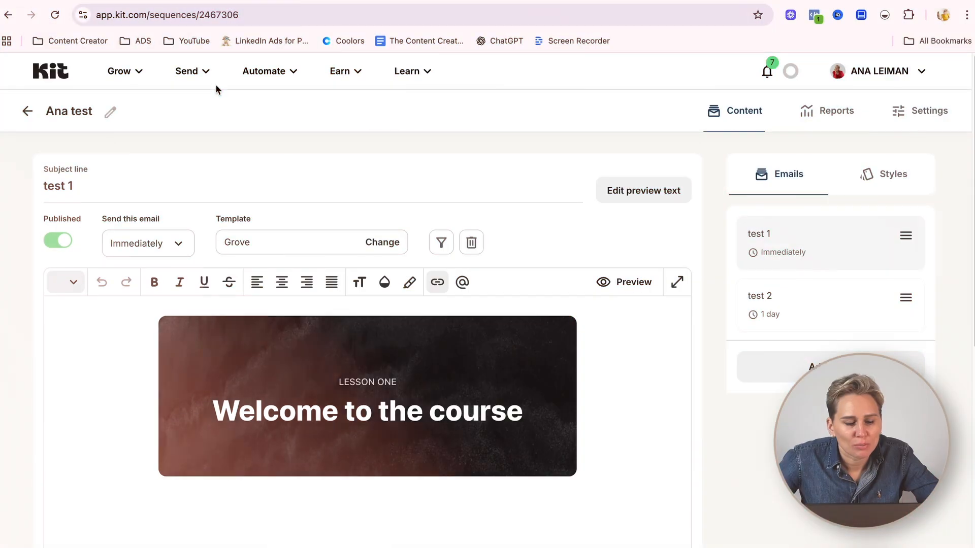
- Create a new visual automation from scratch
click(281, 72)
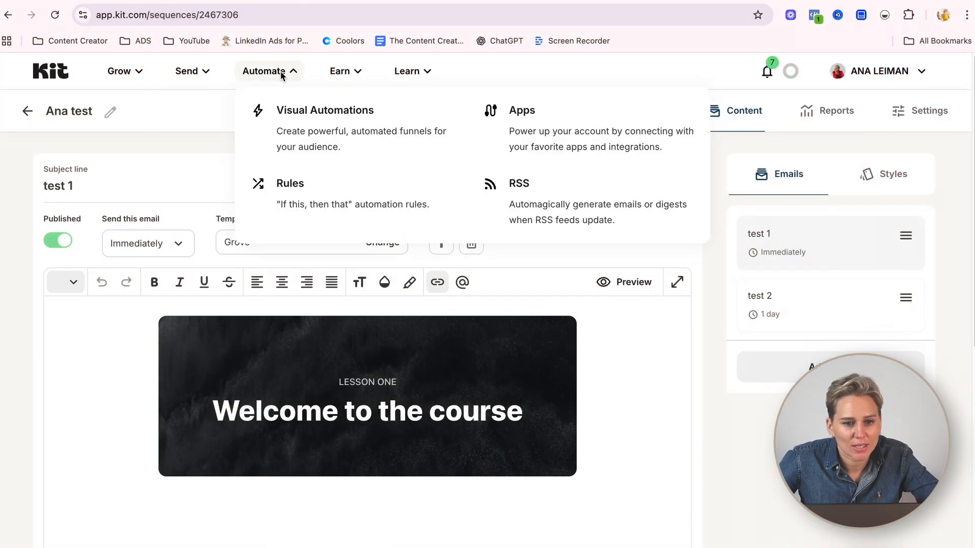
click(301, 120)
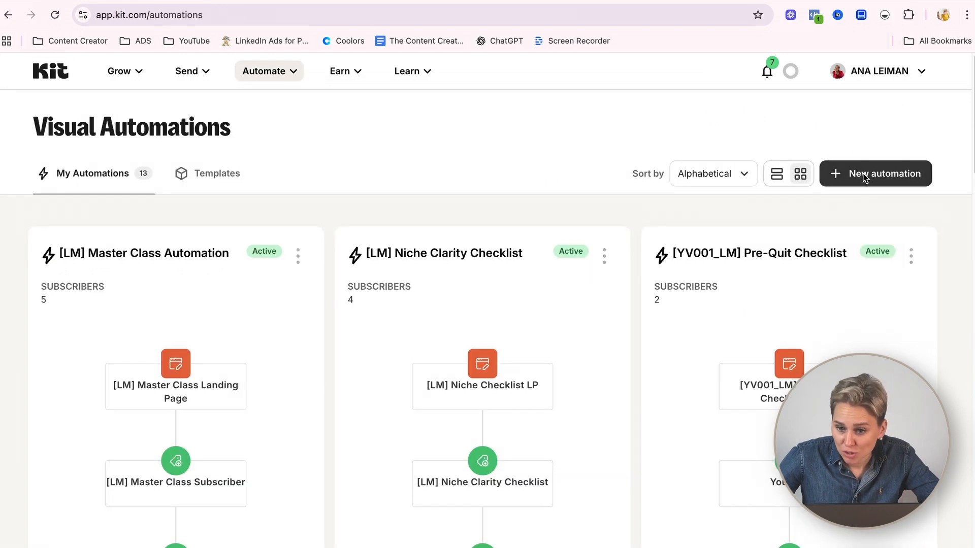
click(864, 175)
scroll(117, 181, down, 3)
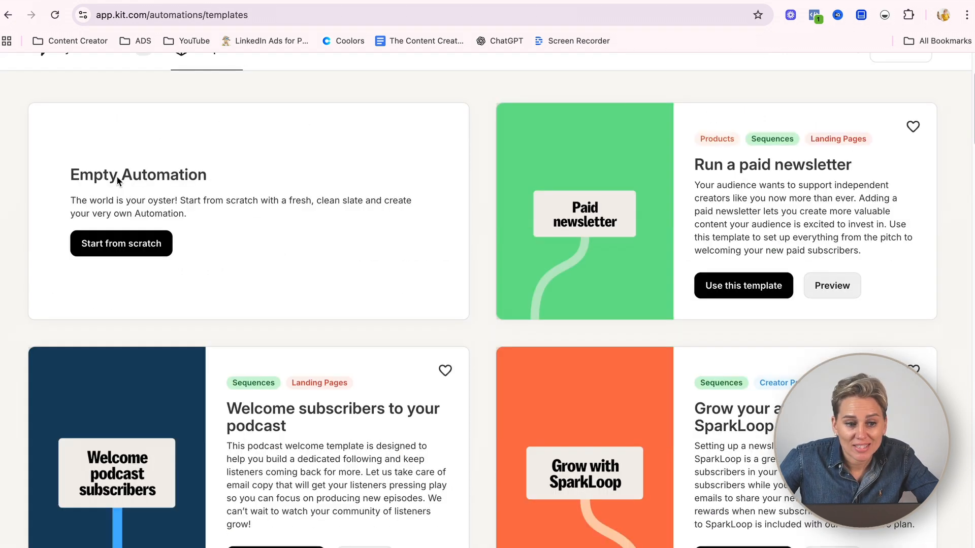
click(97, 245)
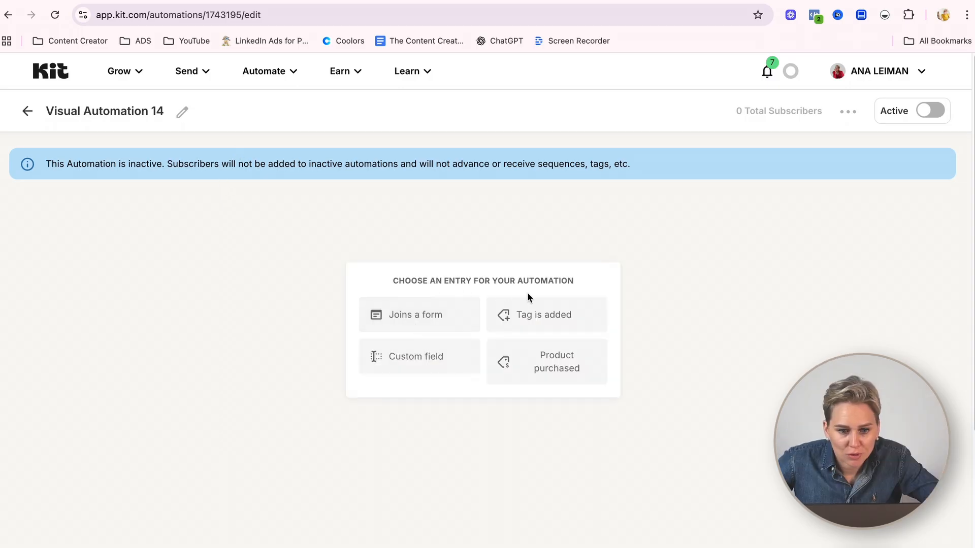
- Add a "Joins a form" entry point to the automation, triggered by the Cedar landing page
scroll(516, 295, down, 1)
click(431, 304)
click(463, 332)
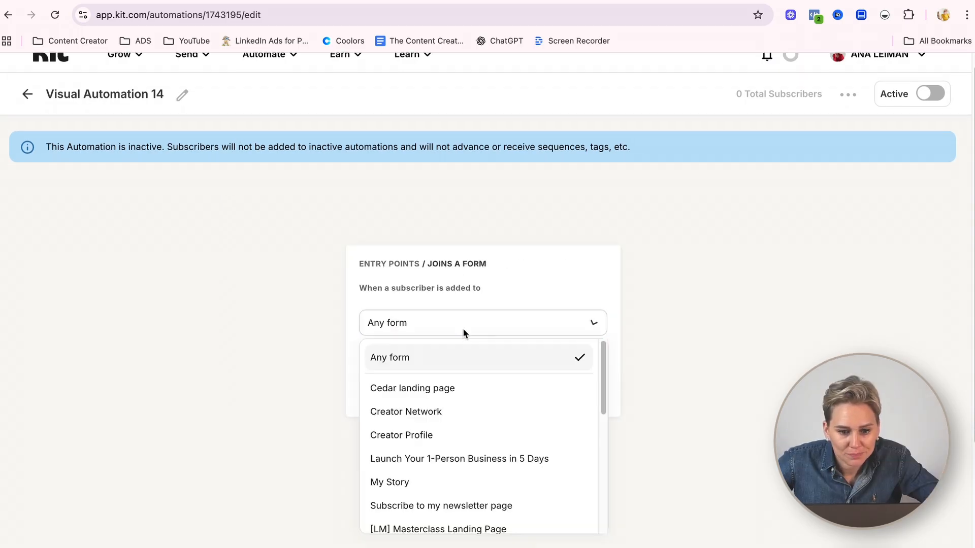
click(440, 389)
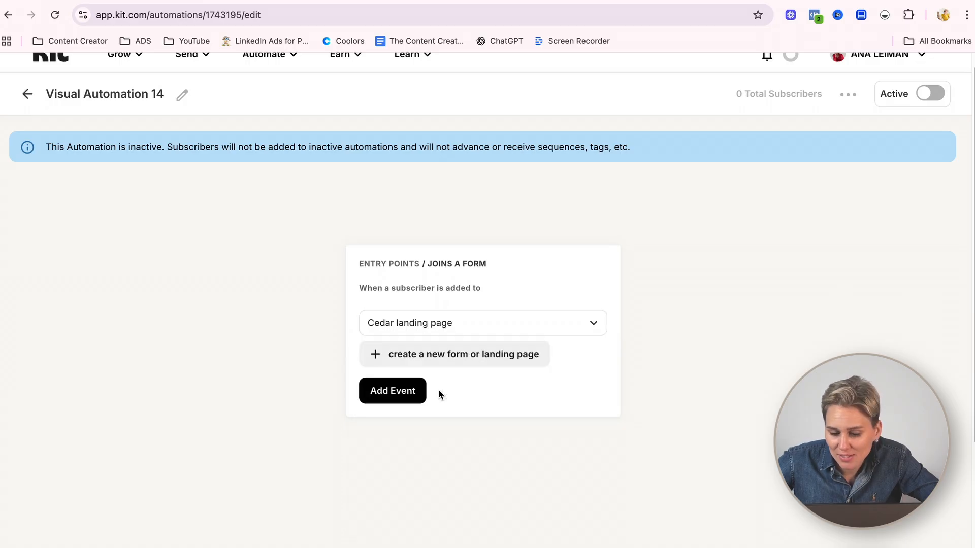
click(401, 394)
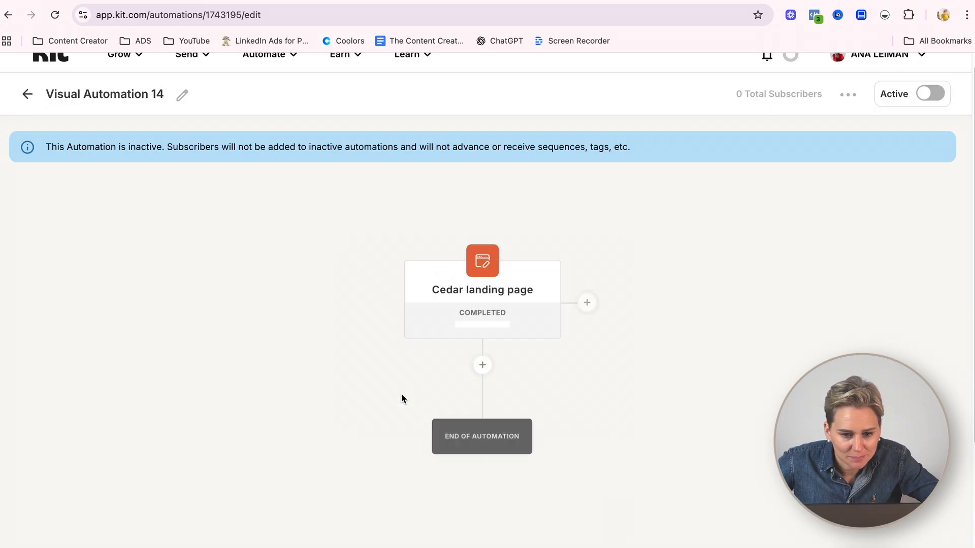
- Add an email sequence action after the Cedar landing page entry point, using the sequence named with the creator's first name and "test"
mouse_move(495, 256)
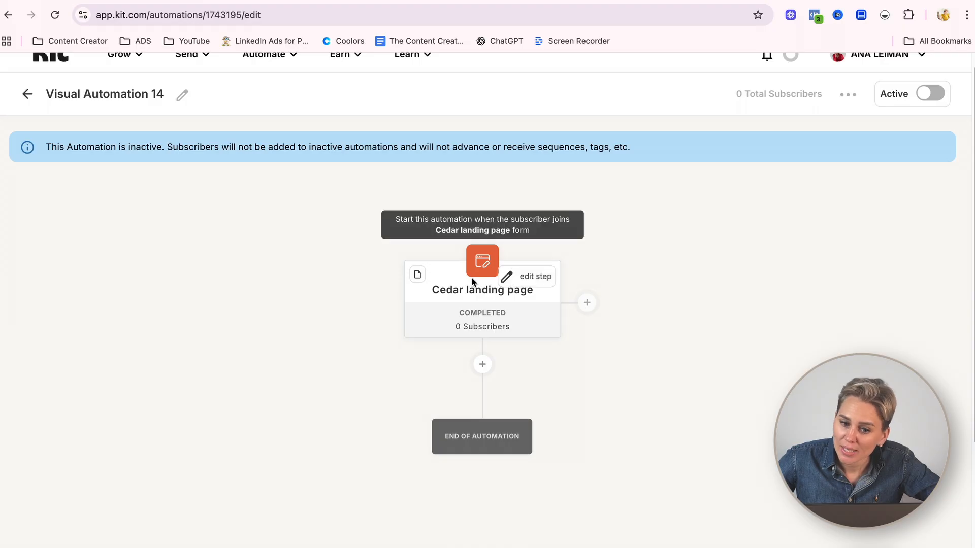
click(482, 365)
click(446, 412)
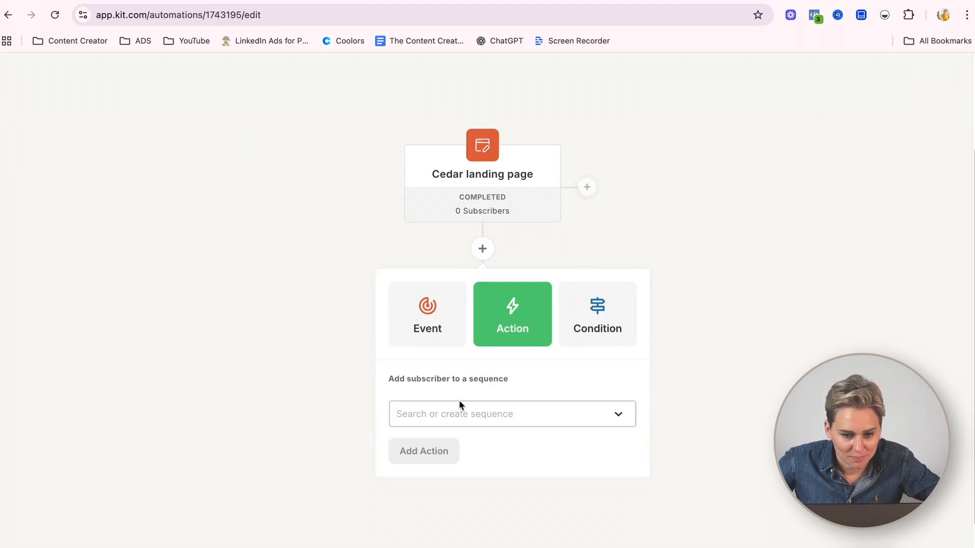
click(457, 408)
scroll(555, 428, down, 4)
click(518, 547)
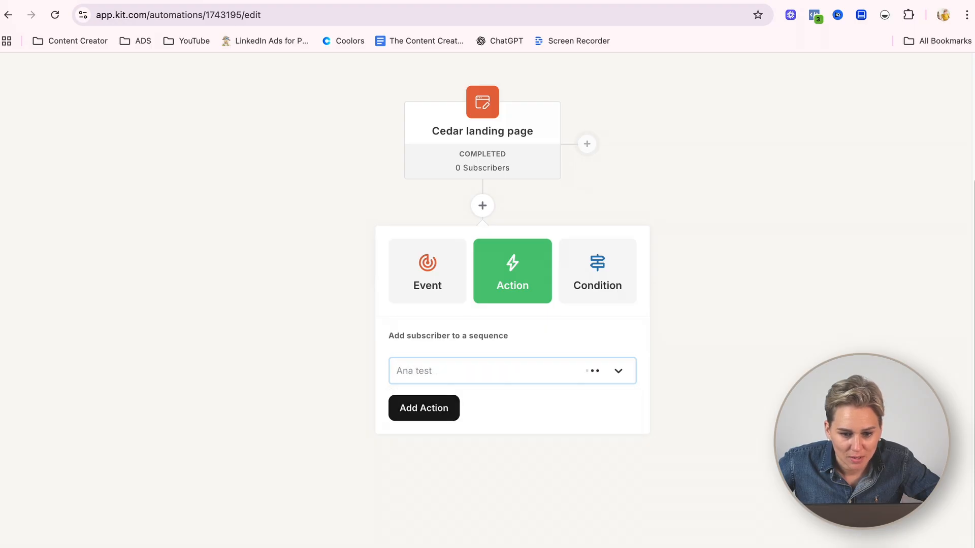
click(431, 408)
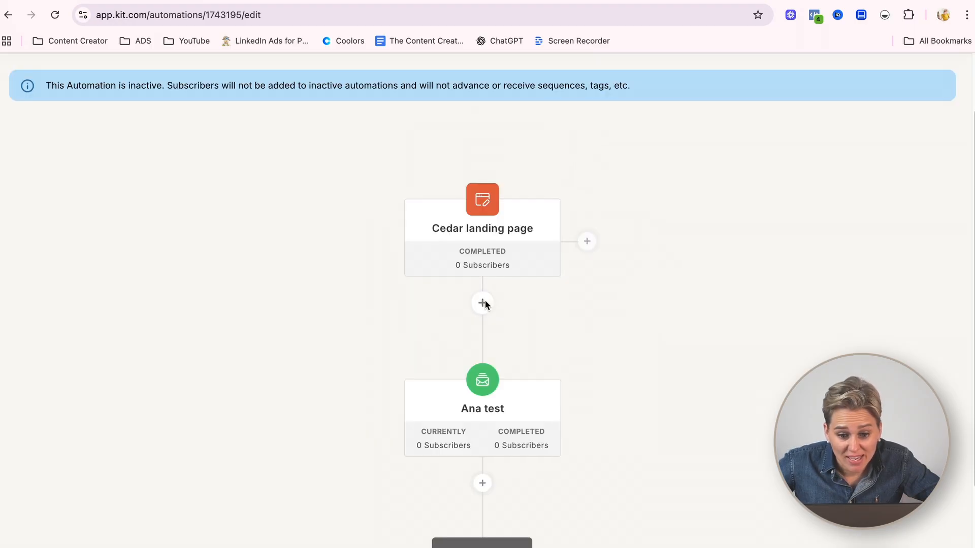
click(482, 304)
scroll(507, 406, down, 1)
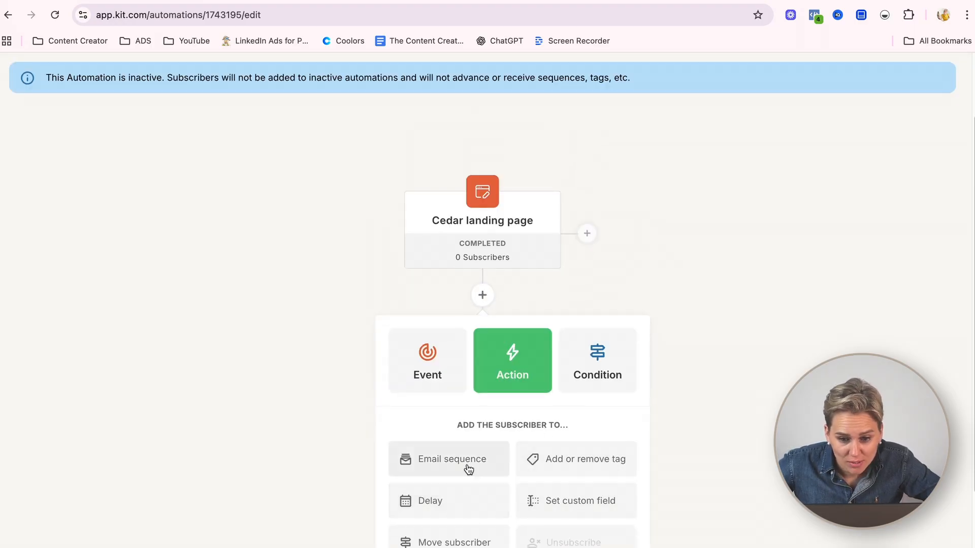
click(584, 460)
click(537, 485)
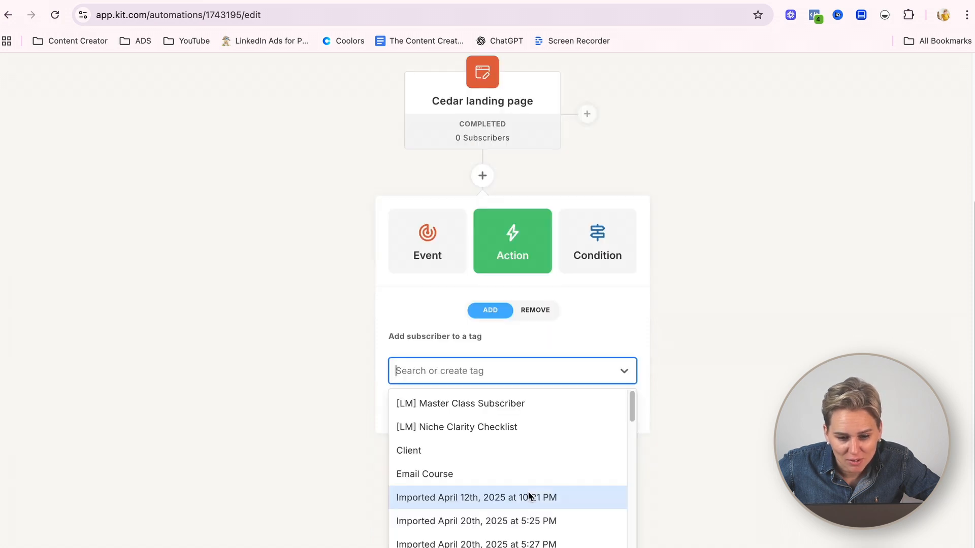
scroll(573, 308, up, 3)
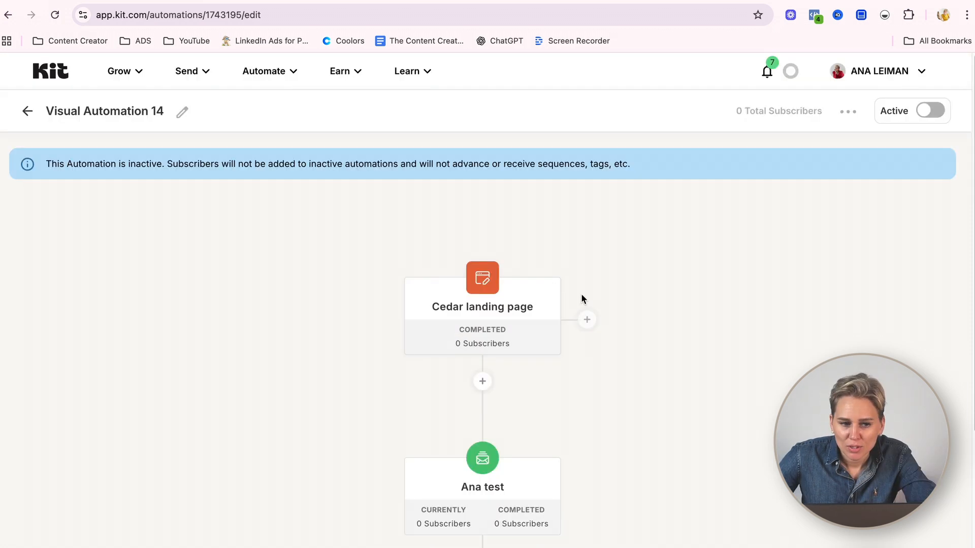
- Activate the visual automation that links the Cedar landing page to the email sequence
click(920, 112)
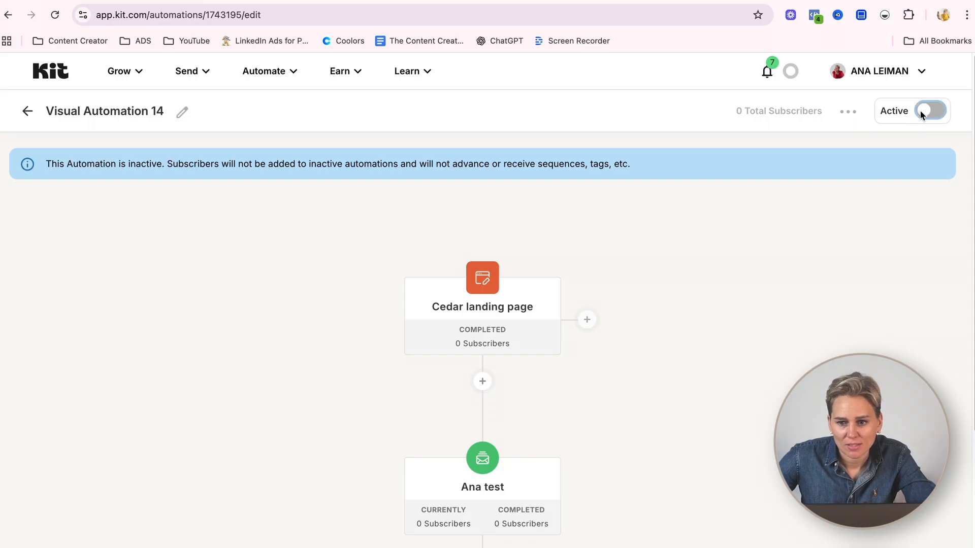
click(663, 394)
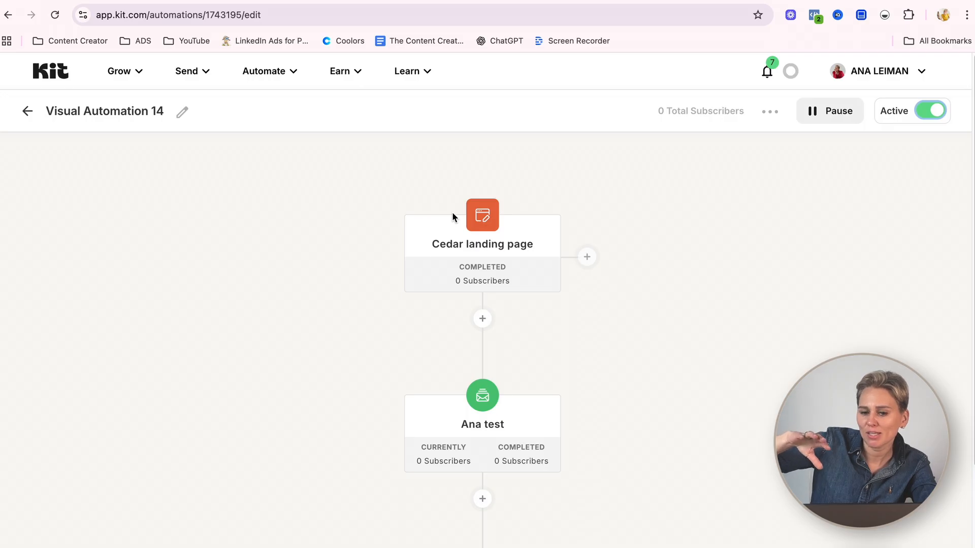
scroll(516, 442, down, 2)
scroll(512, 435, up, 2)
scroll(497, 482, down, 2)
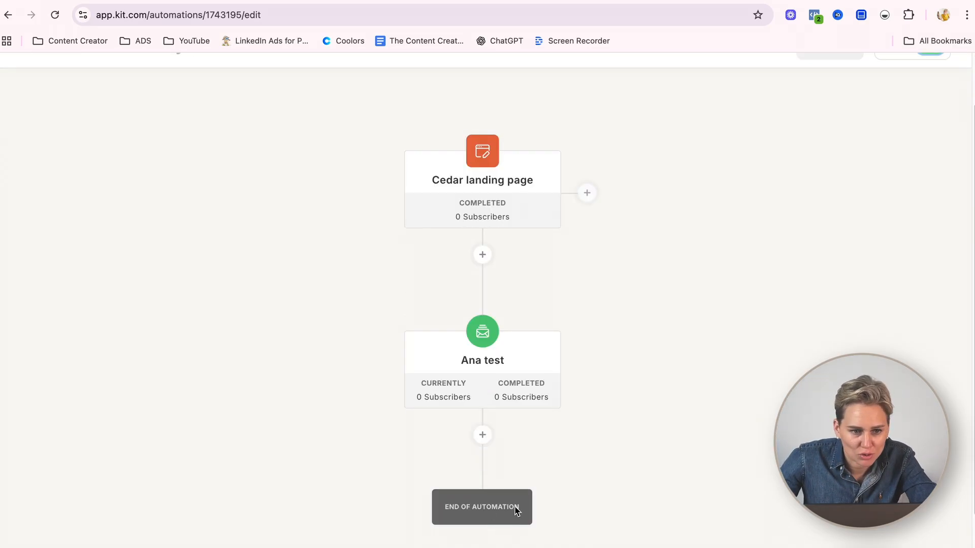
- Rename the automation to the creator's first name followed by "test"
scroll(512, 503, up, 2)
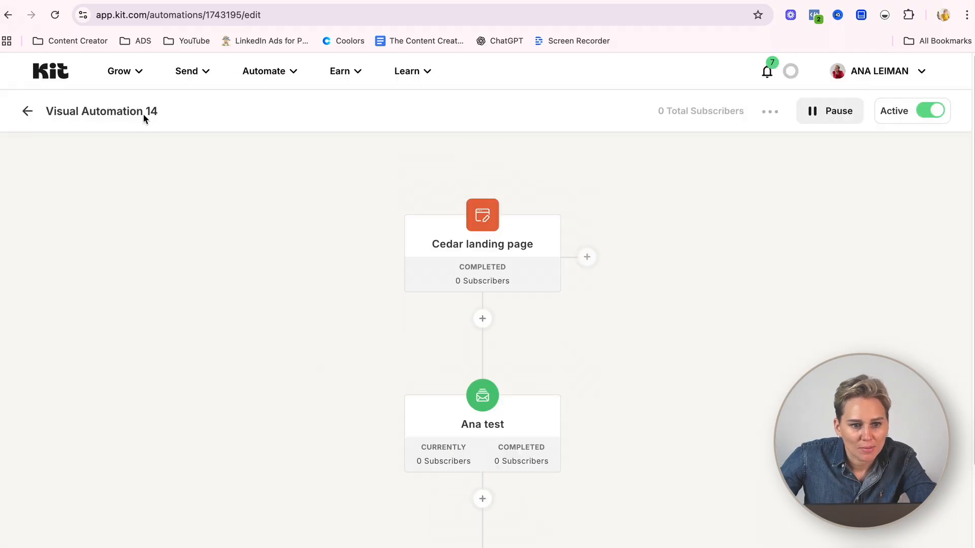
key(super+a)
text(Ana)
key(Return)
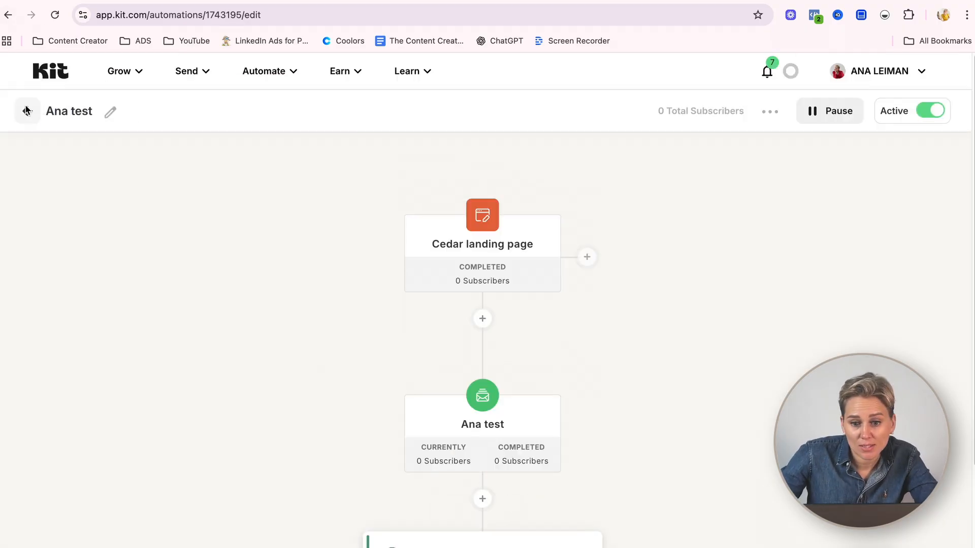
- Return to the automations list and open "[YV002_LM] Niche Checklist" to examine its landing page, tag and email sequence steps
click(27, 111)
scroll(224, 377, down, 10)
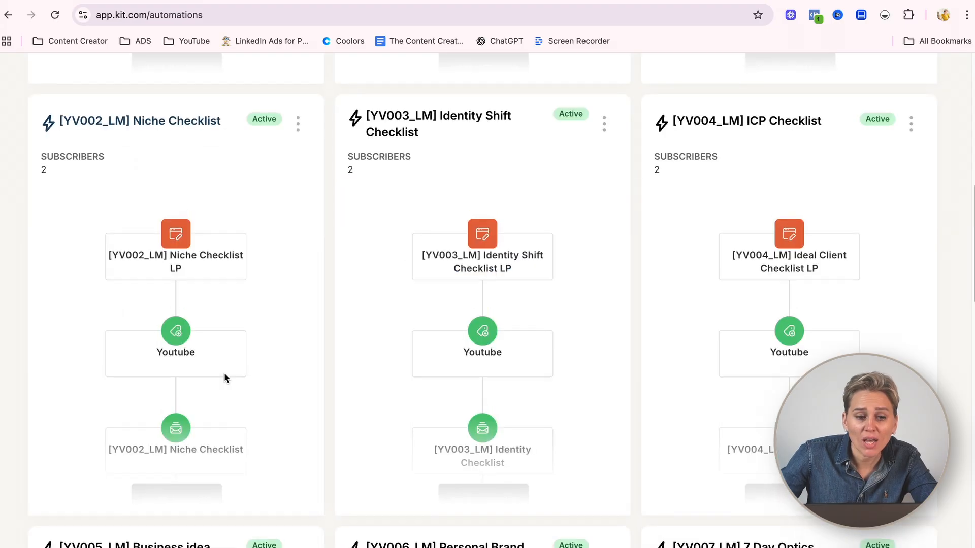
scroll(267, 181, up, 1)
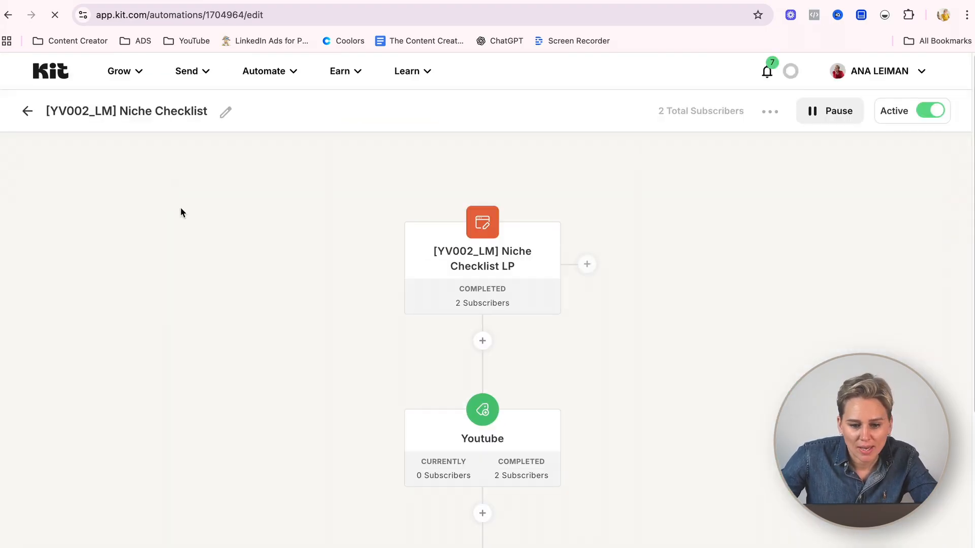
mouse_move(430, 292)
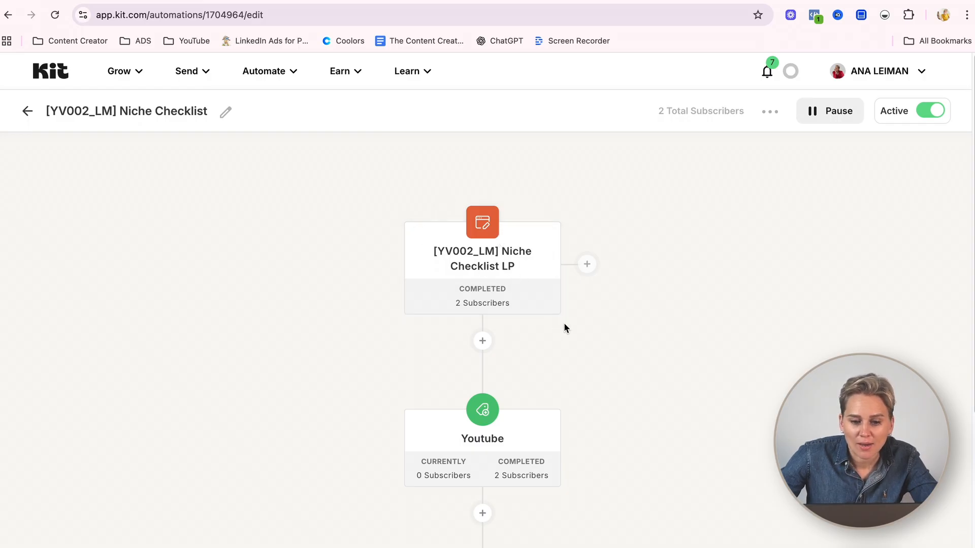
scroll(459, 332, down, 2)
scroll(497, 383, down, 4)
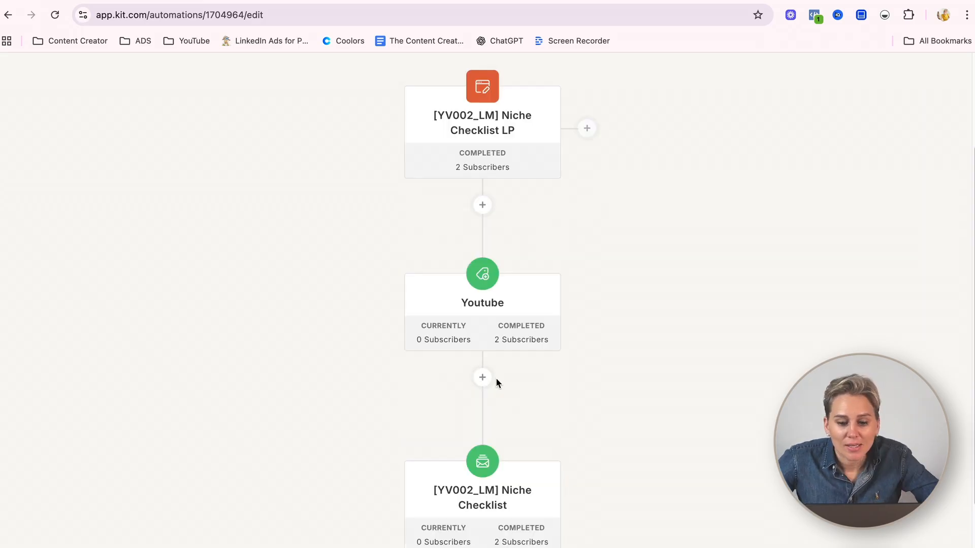
mouse_move(509, 466)
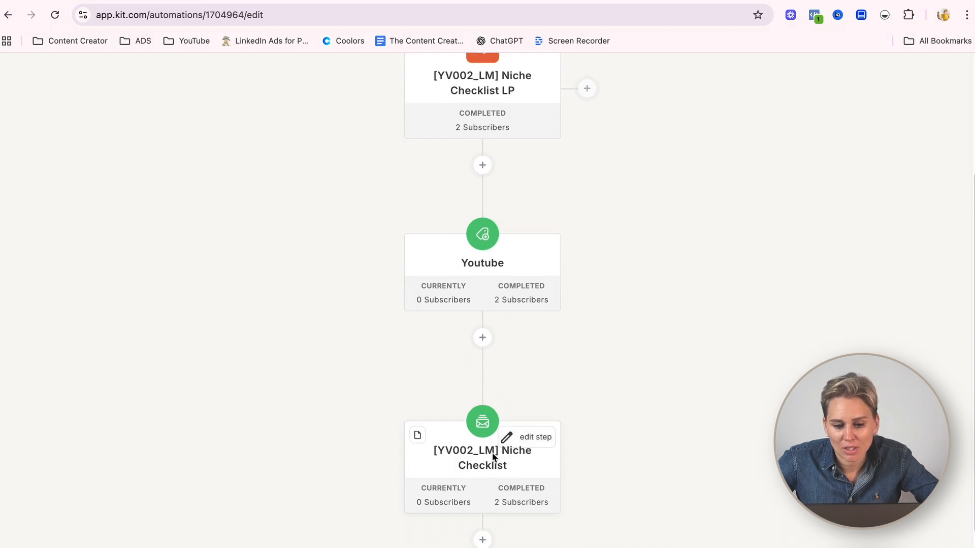